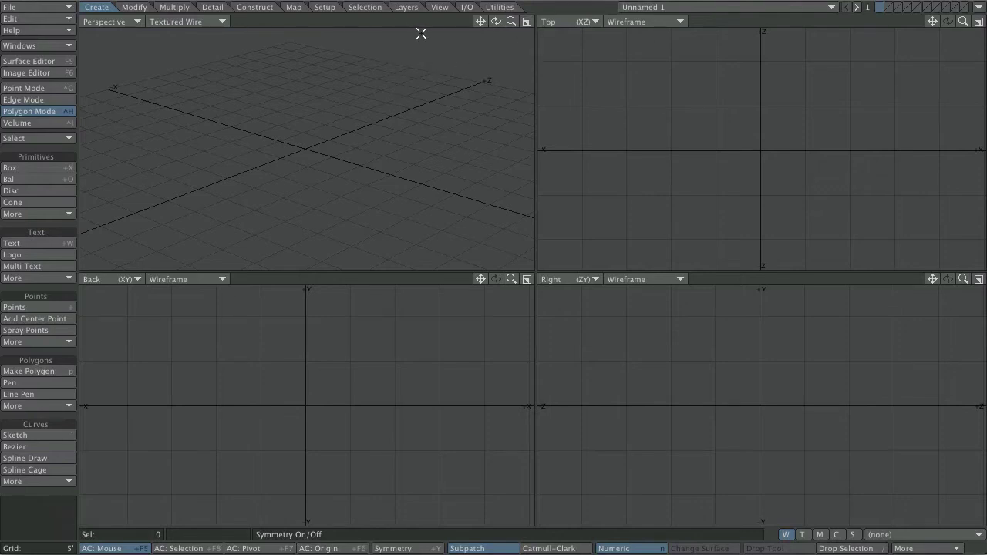
# Step: Draw a flat box about 37' by 38'6" in the Top view and center it on the origin
pyautogui.hotkey('shift', 'x')
pyautogui.moveTo(645, 66); pyautogui.dragTo(978, 410)
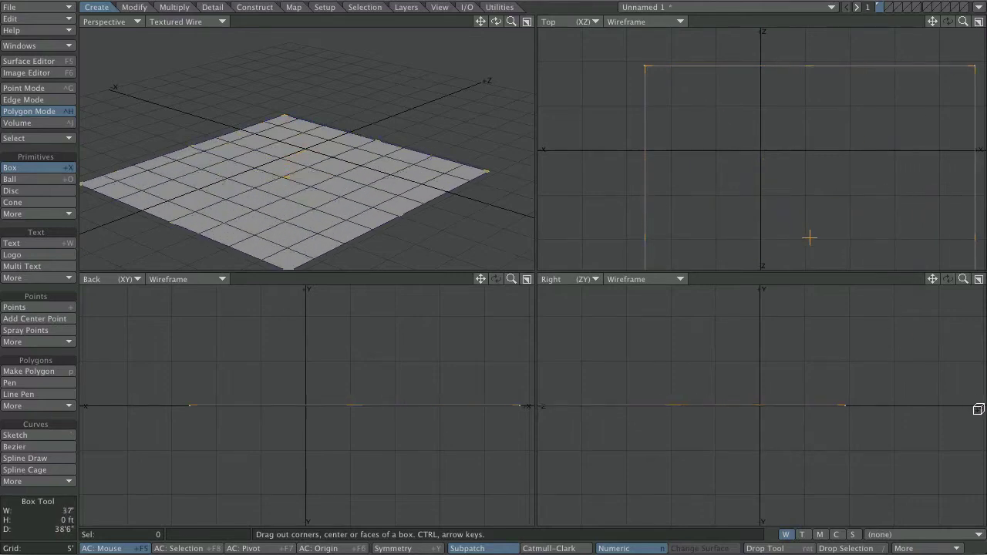
pyautogui.moveTo(810, 237); pyautogui.dragTo(762, 152)
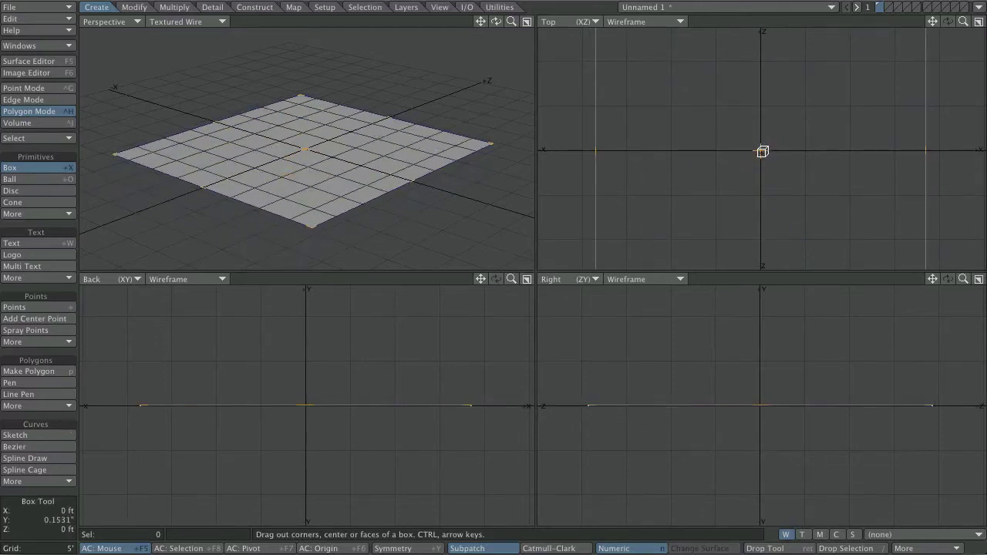
pyautogui.press('Return')
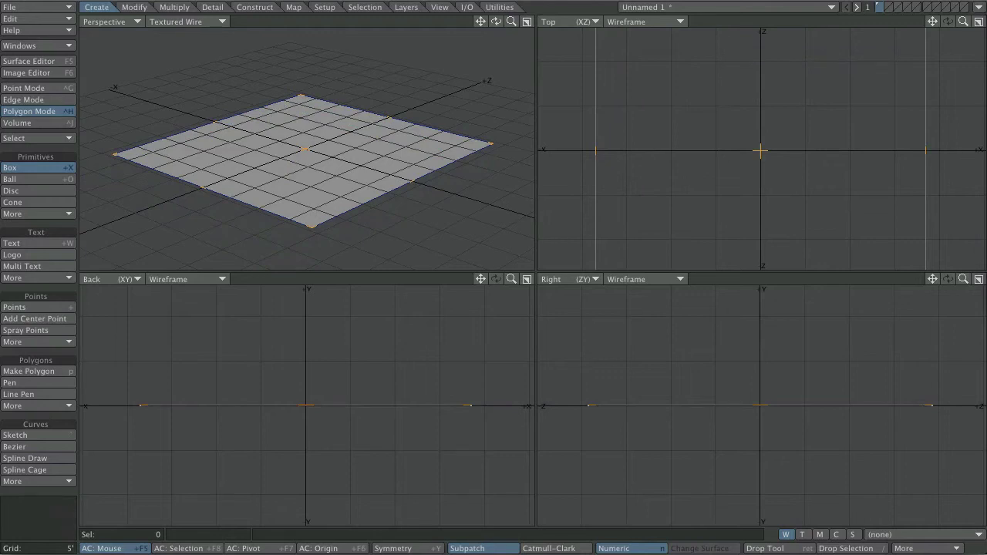
# Step: Set the flat box's width and depth to 50' and its center Y to 0
pyautogui.press('n')
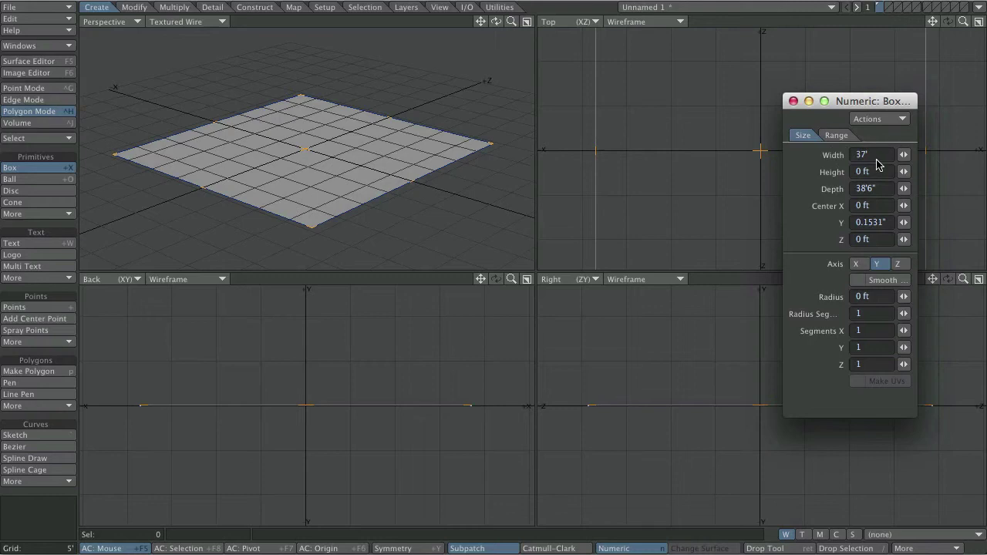
pyautogui.doubleClick(864, 155)
pyautogui.write('50')
pyautogui.press('Tab')
pyautogui.press('Tab')
pyautogui.write('50')
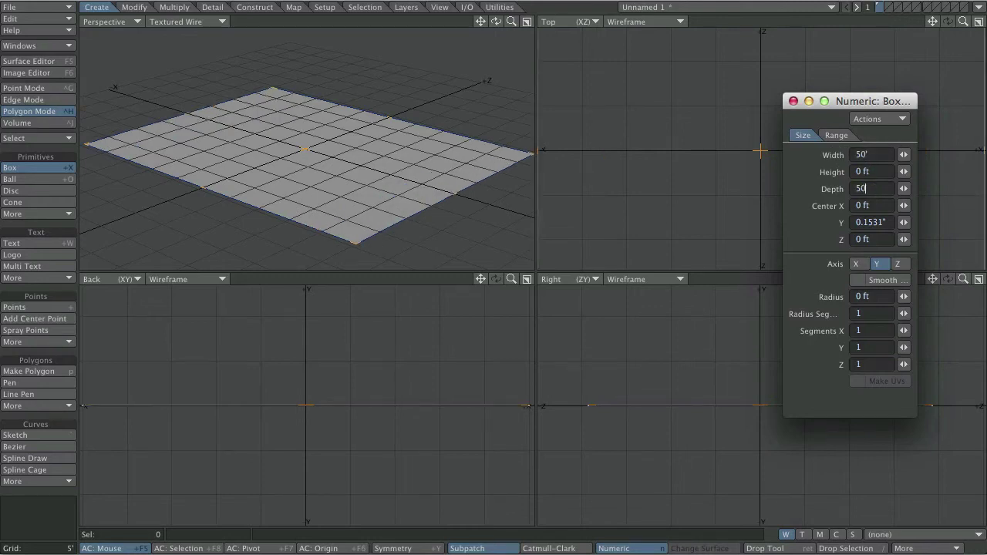
pyautogui.press('Tab')
pyautogui.press('Tab')
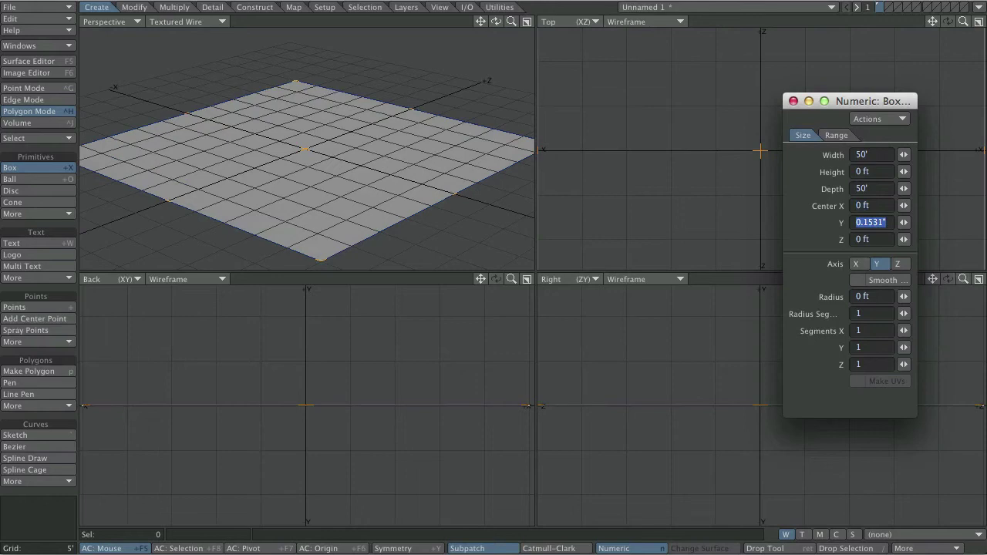
pyautogui.write('0')
pyautogui.press('Tab')
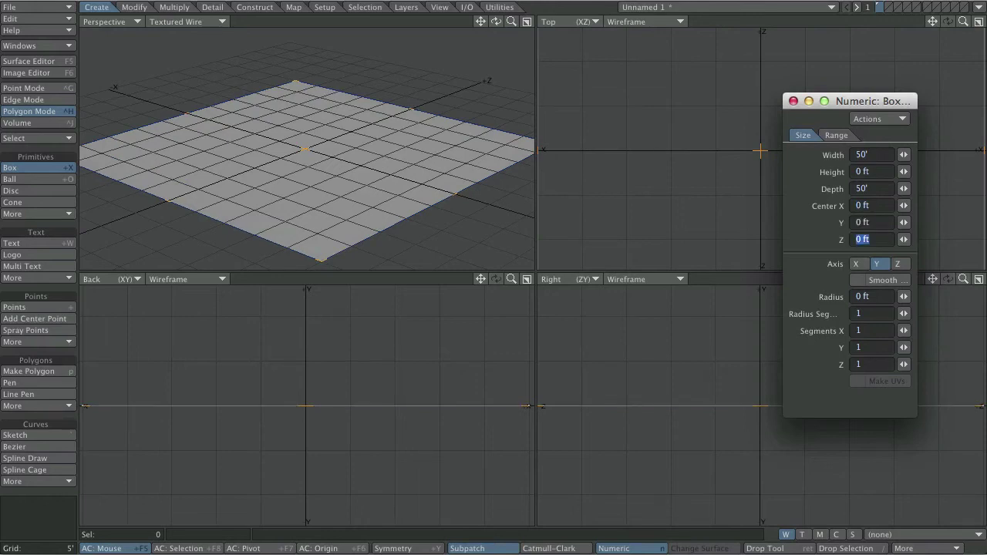
pyautogui.moveTo(837, 108); pyautogui.dragTo(986, 107)
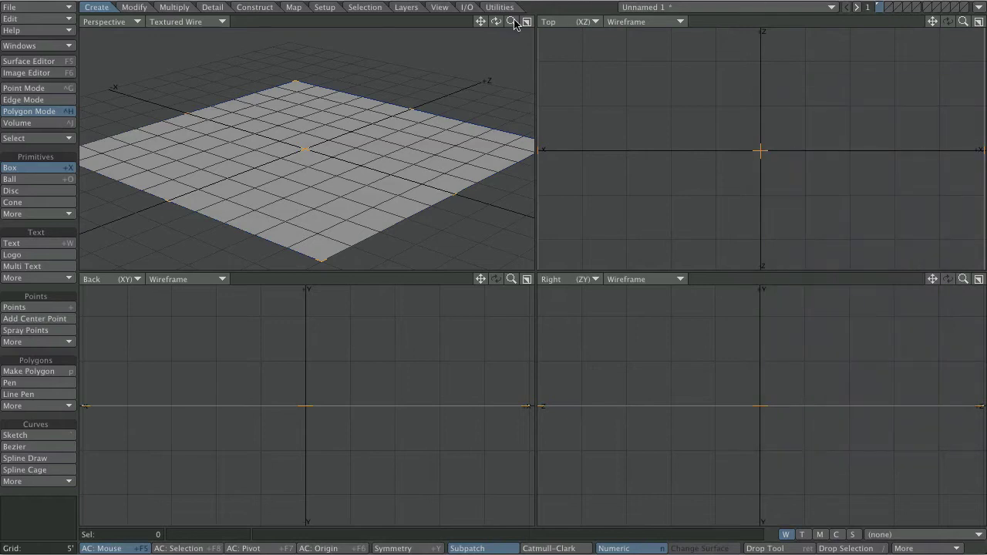
pyautogui.click(450, 35)
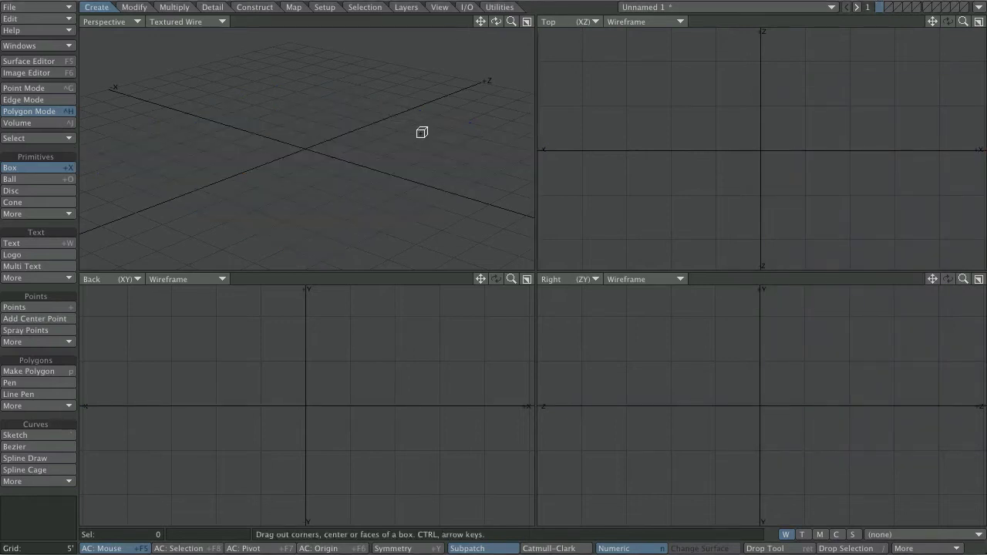
# Step: Create a flat ground box about 50' by 50' around the origin in the Top view
pyautogui.moveTo(636, 58); pyautogui.dragTo(884, 263)
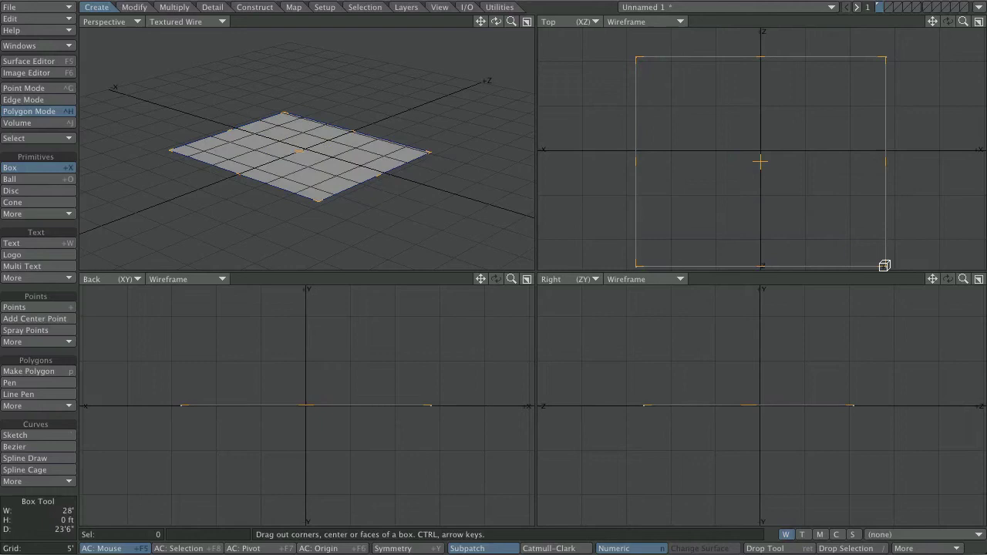
pyautogui.press('Return')
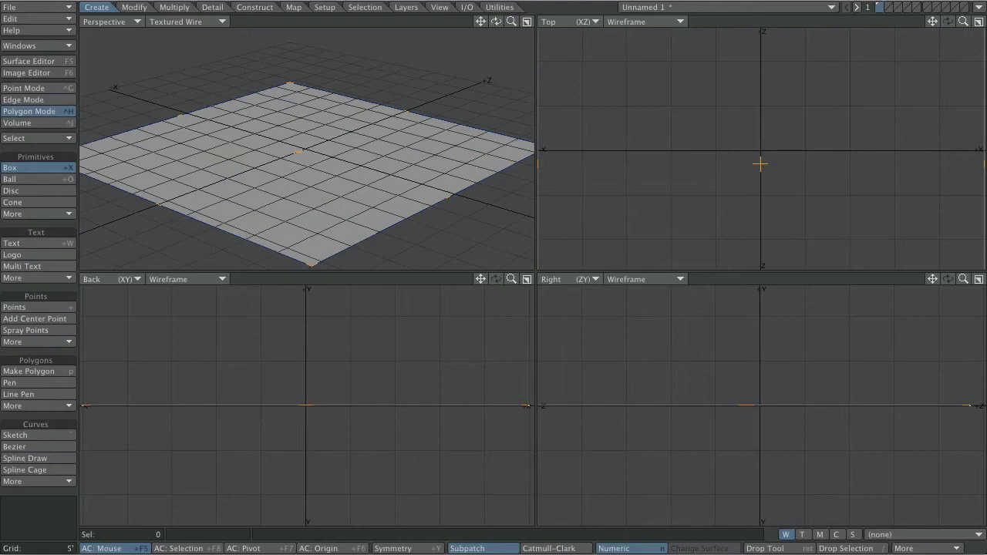
pyautogui.press('Return')
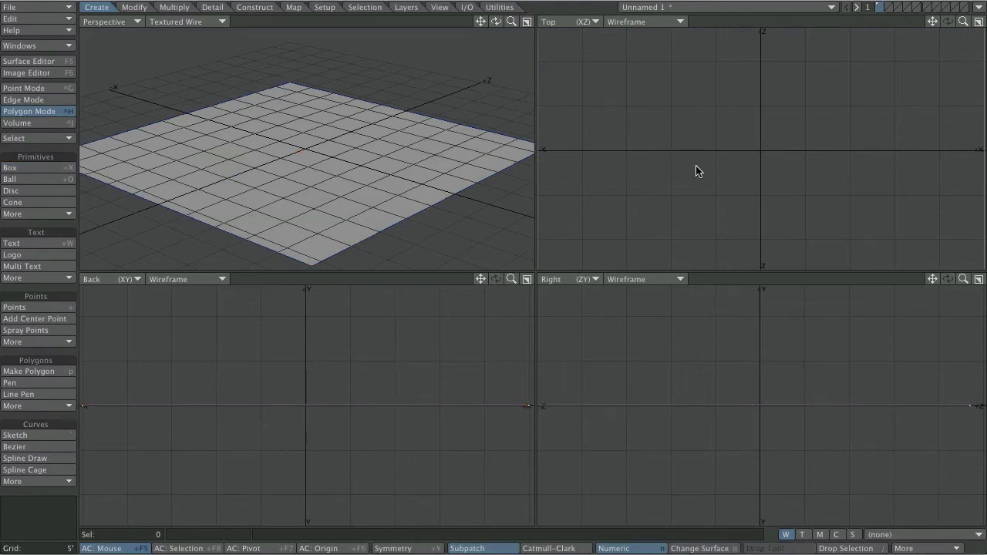
pyautogui.press('a')
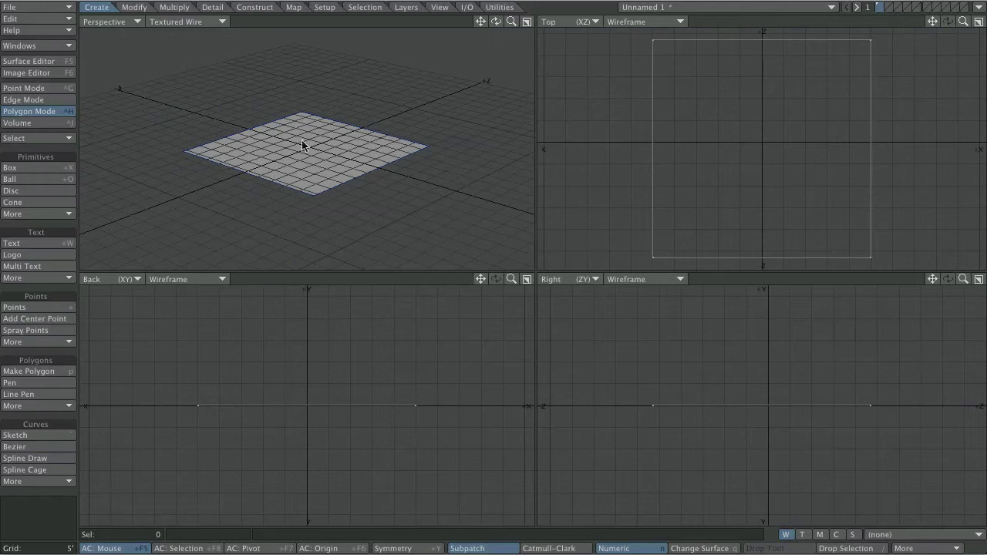
# Step: In the second layer, draw a flat square box about 4' wide near the origin in the Top view
pyautogui.click(885, 7)
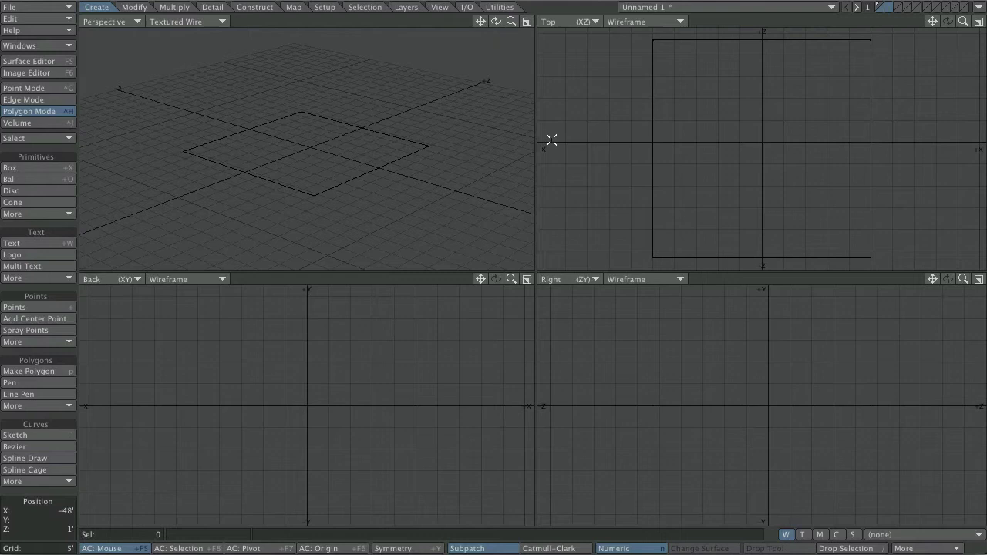
pyautogui.hotkey('shift', 'x')
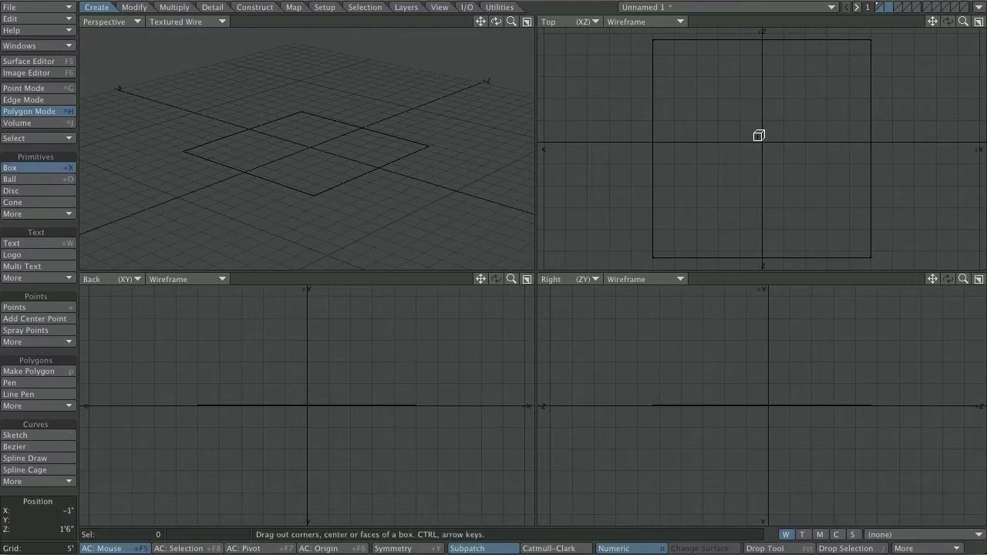
pyautogui.moveTo(758, 135); pyautogui.dragTo(774, 152)
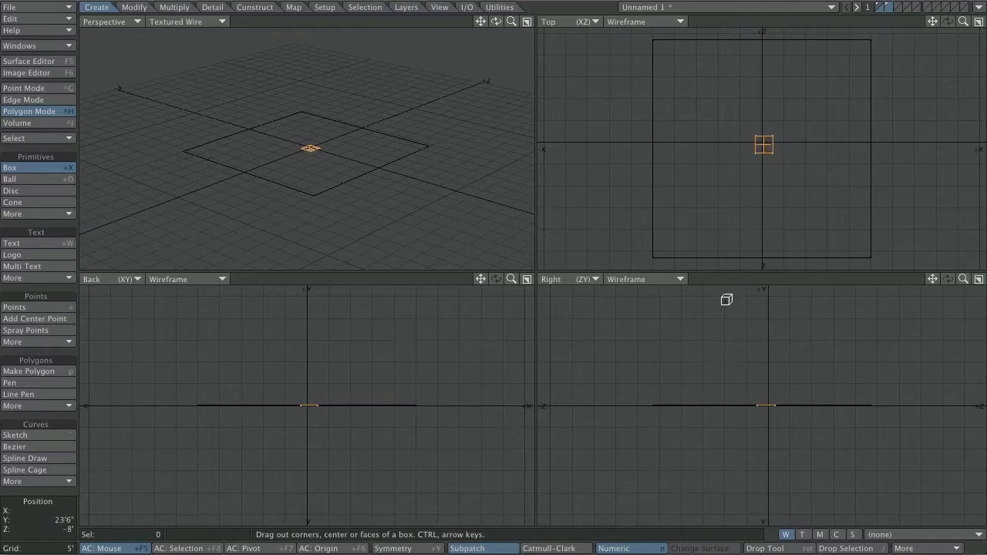
# Step: Raise the small square into a cube about 4' high resting on the ground, and leave no polygons selected
pyautogui.click(527, 281)
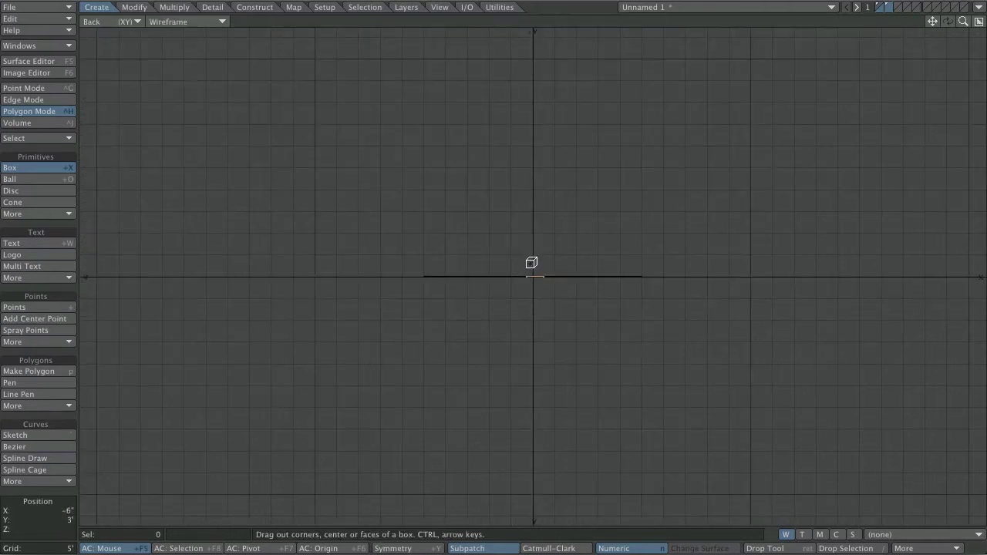
pyautogui.keyDown('ctrl'); pyautogui.keyDown('alt'); pyautogui.moveTo(529, 267); pyautogui.dragTo(750, 106); pyautogui.keyUp('alt'); pyautogui.keyUp('ctrl')
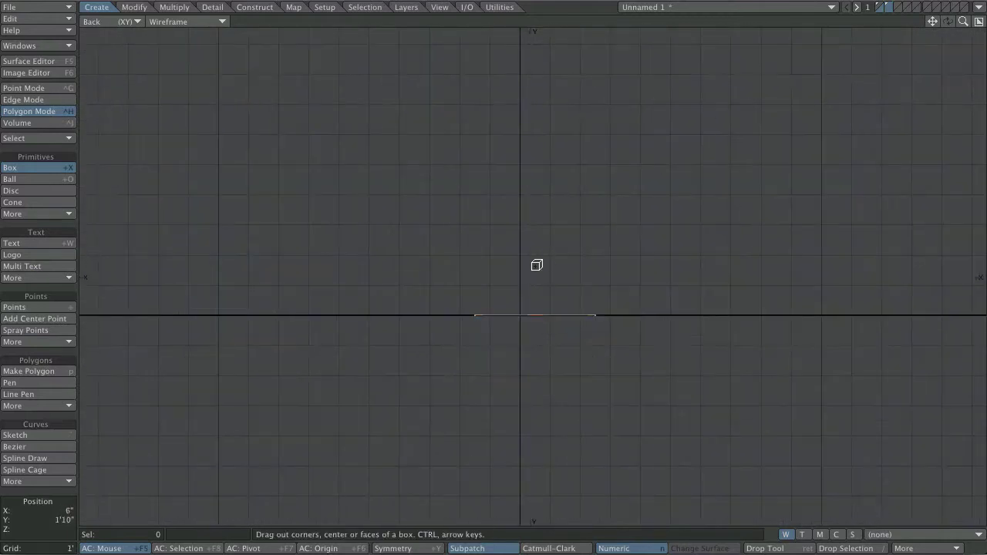
pyautogui.moveTo(543, 278); pyautogui.dragTo(544, 194)
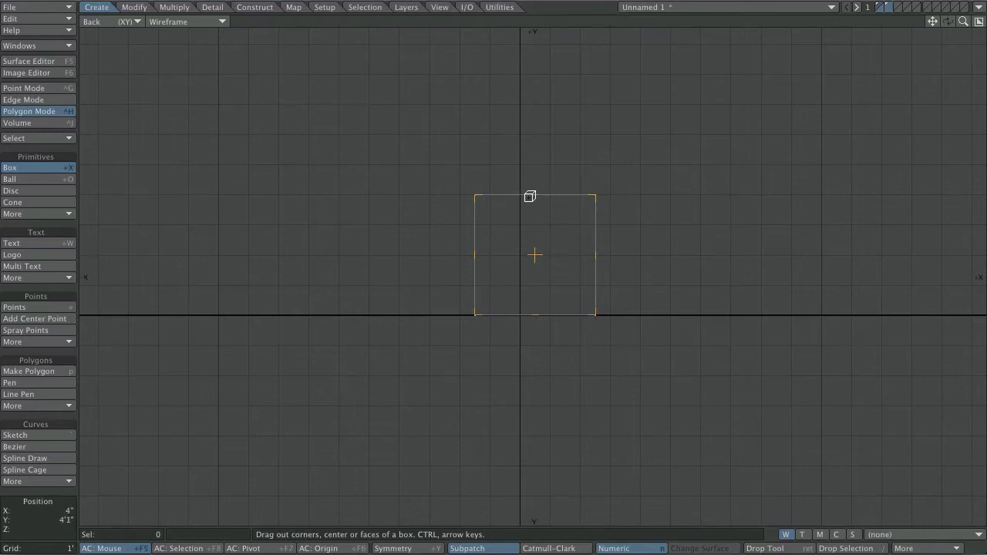
pyautogui.click(980, 22)
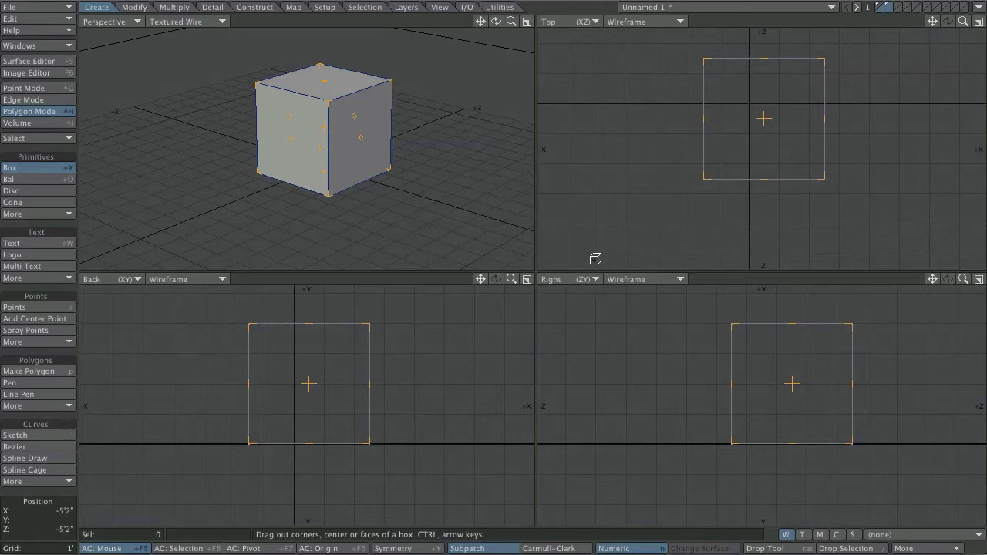
pyautogui.press('space')
pyautogui.click(342, 188)
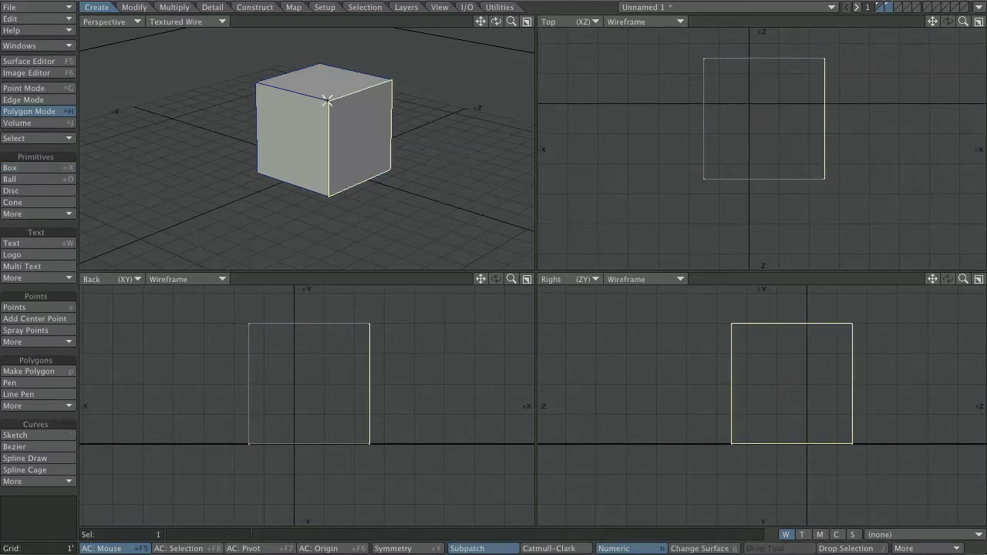
pyautogui.click(354, 112)
# Step: Make the ground layer the foreground and the cube layer the background, showing the whole ground in a maximized Perspective view
pyautogui.click(882, 7)
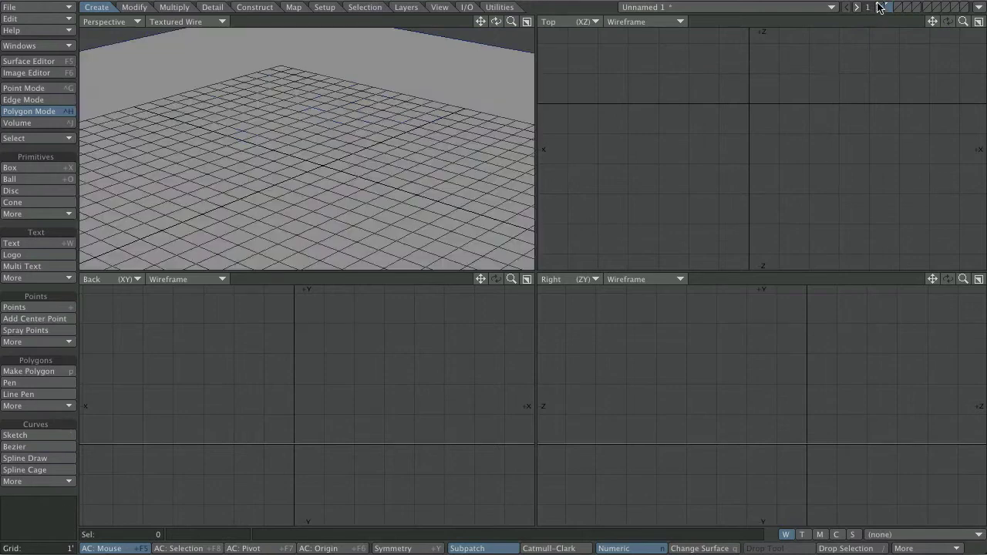
pyautogui.click(888, 8)
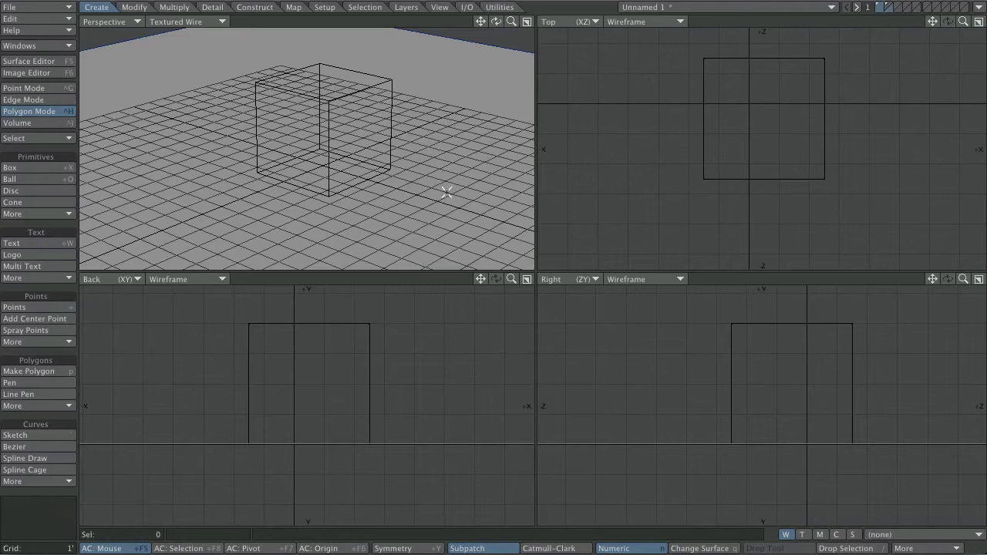
pyautogui.click(527, 22)
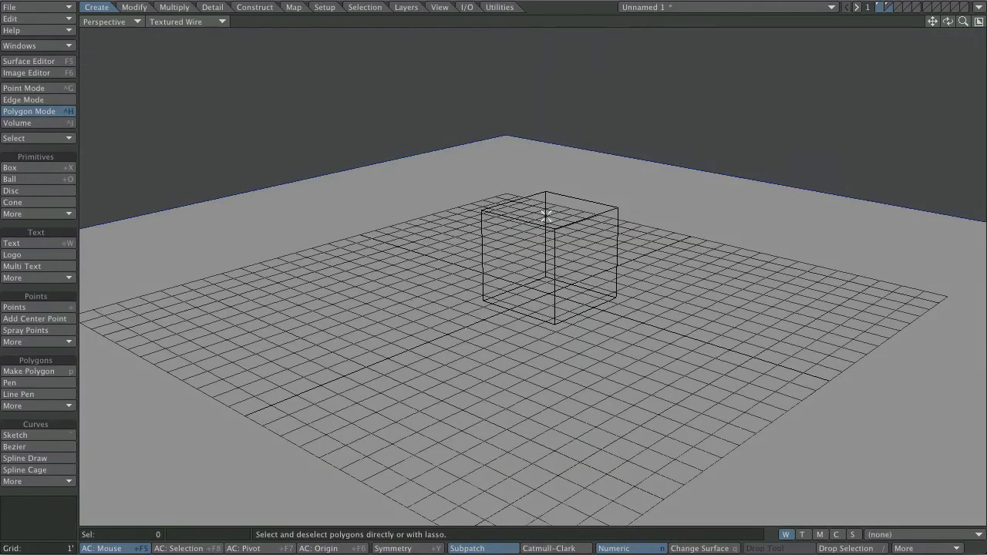
pyautogui.keyDown('ctrl'); pyautogui.keyDown('alt'); pyautogui.moveTo(549, 272); pyautogui.dragTo(547, 212); pyautogui.keyUp('alt'); pyautogui.keyUp('ctrl')
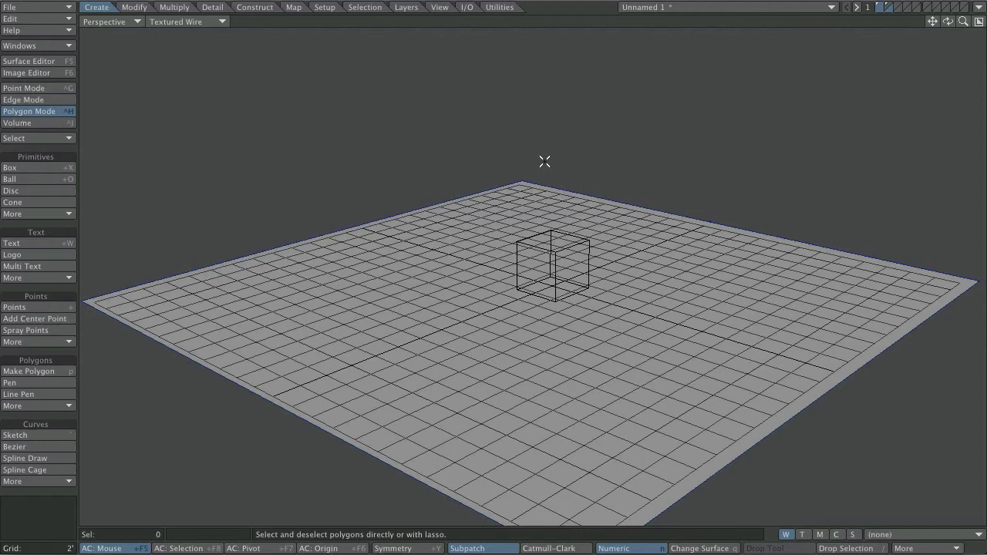
# Step: Start Place Mesh and put the first copy of the background cube near the ground's left corner
pyautogui.click(184, 9)
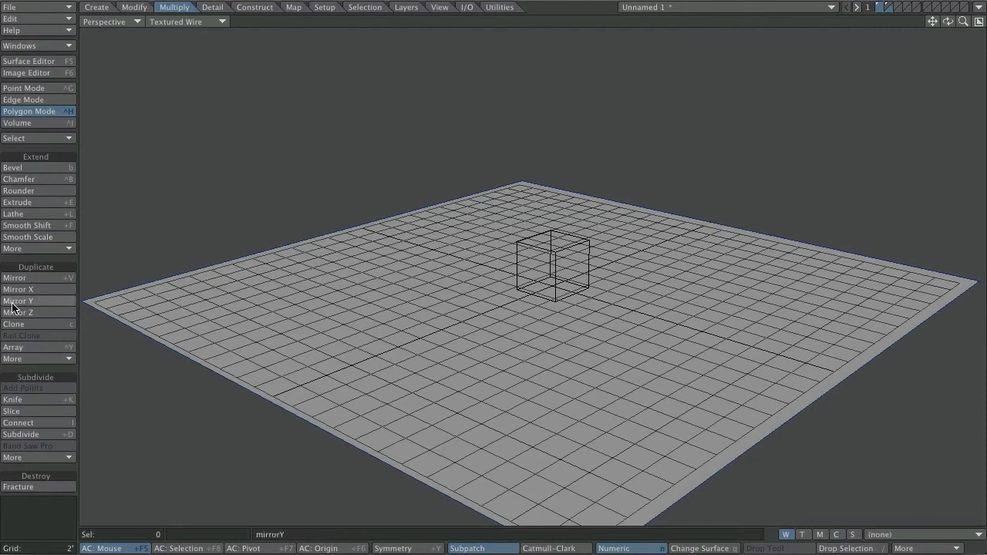
pyautogui.click(69, 362)
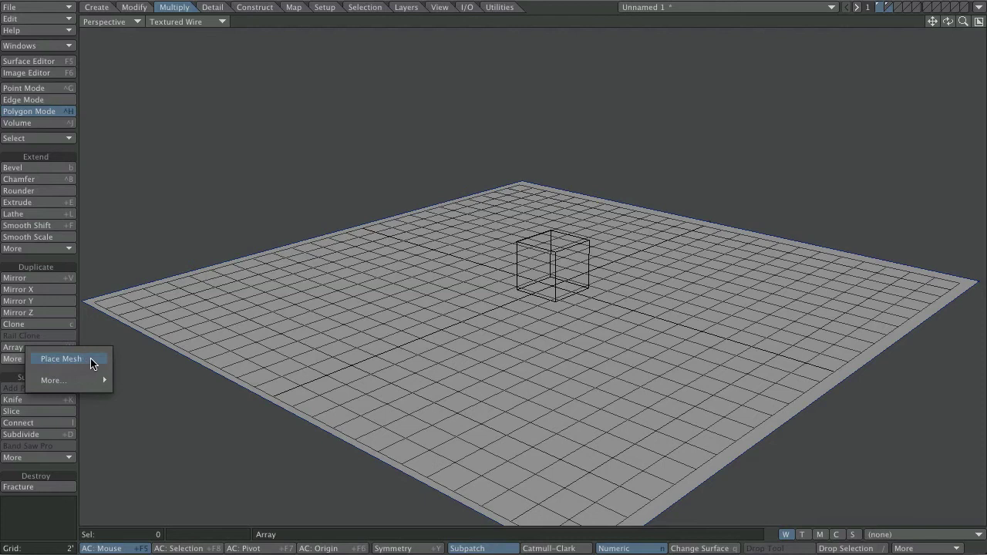
pyautogui.click(91, 360)
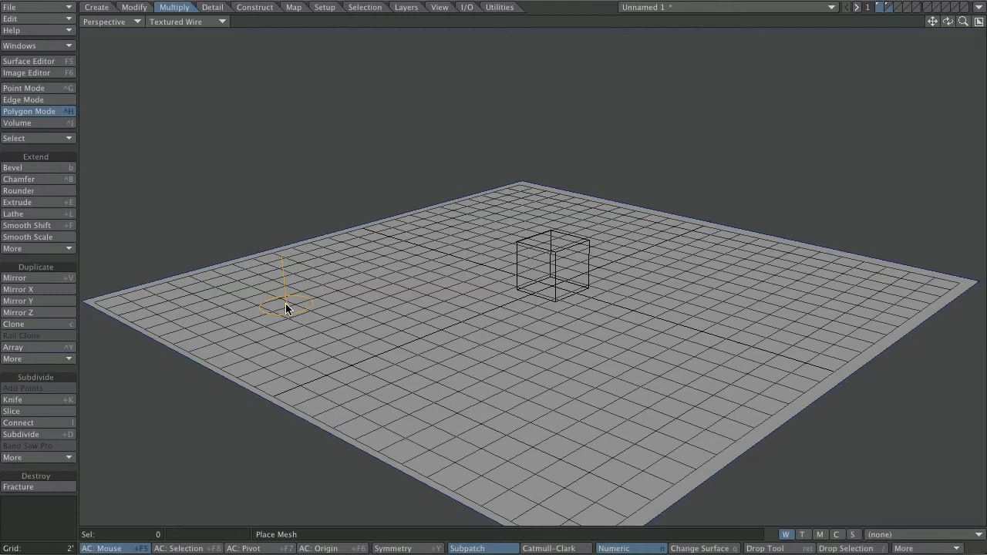
pyautogui.click(284, 303)
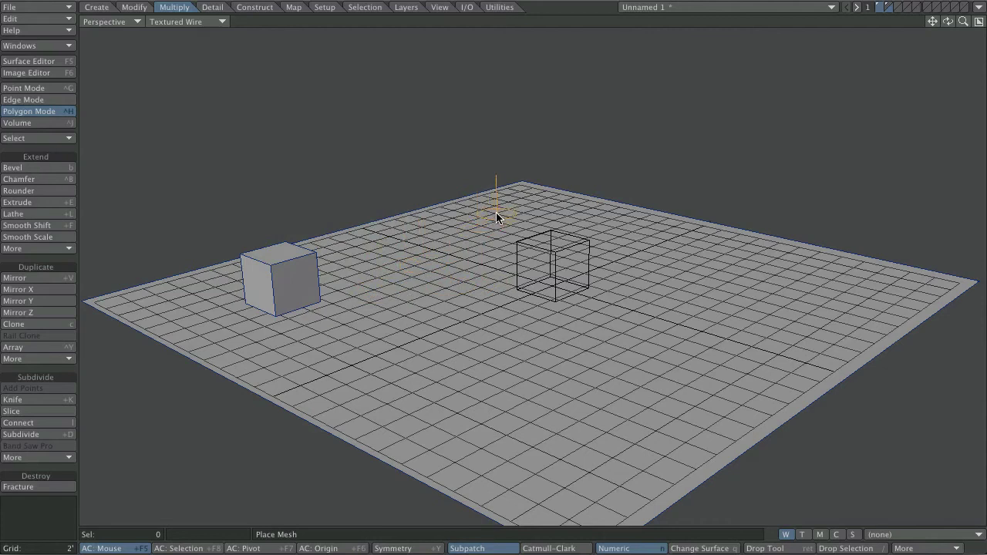
# Step: Place seven more unrotated copies of the cube at scattered spots across the ground
pyautogui.click(497, 213)
pyautogui.click(442, 261)
pyautogui.click(577, 249)
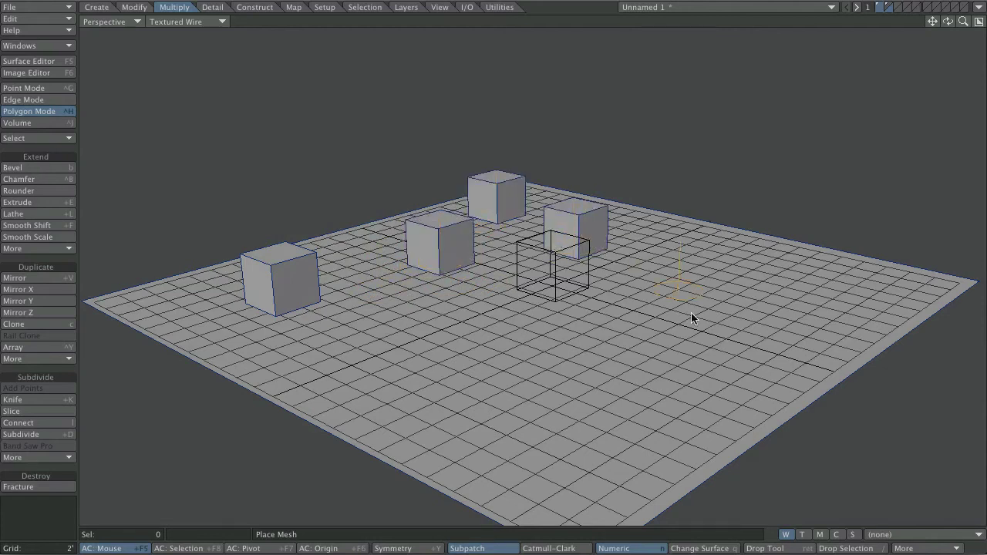
pyautogui.click(610, 354)
pyautogui.click(778, 306)
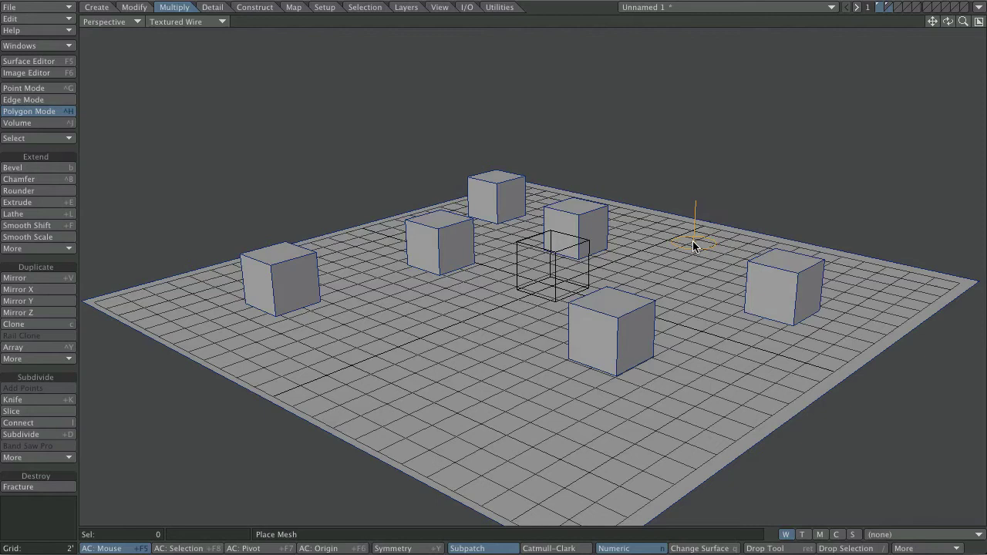
pyautogui.click(693, 241)
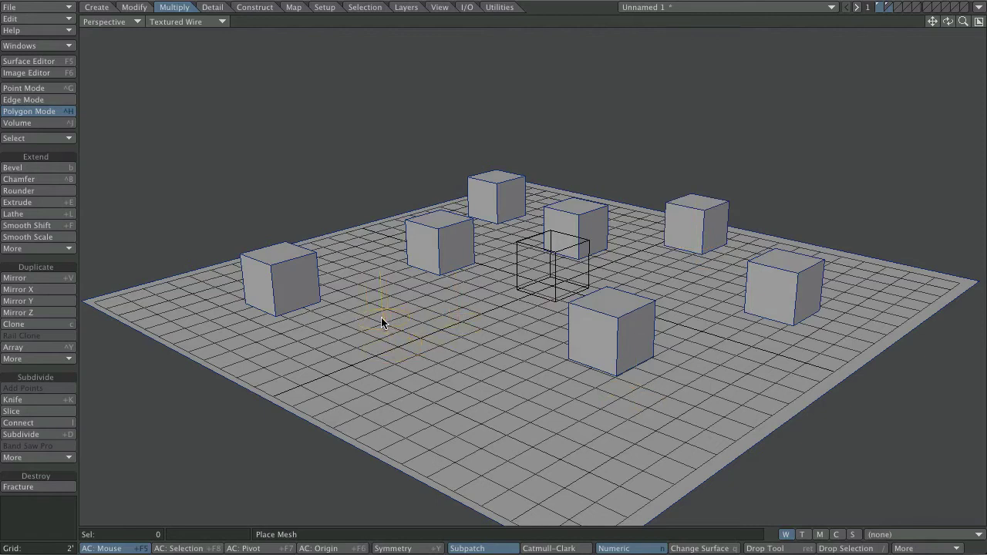
pyautogui.click(388, 344)
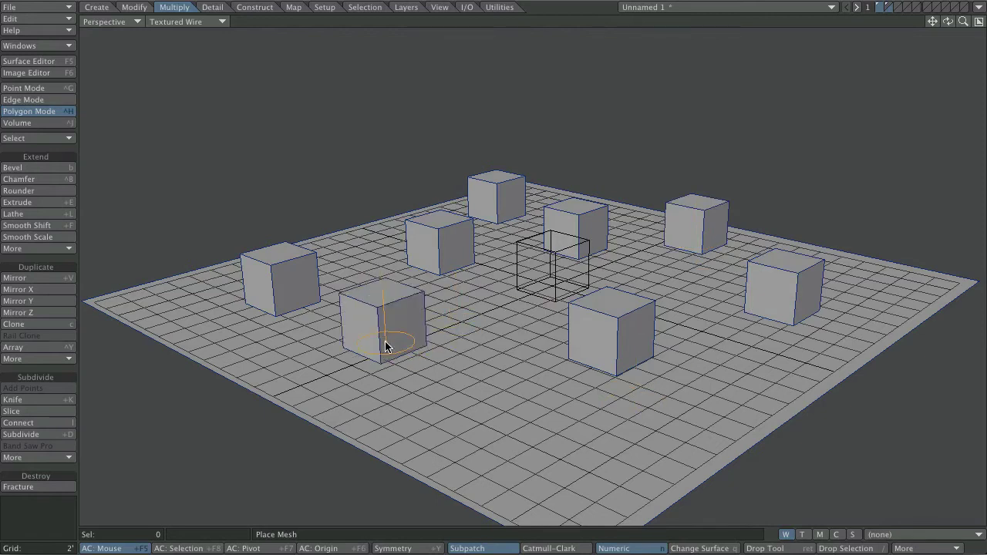
# Step: Rotate the last placed cube and add another rotated cube near the front corner of the ground
pyautogui.moveTo(401, 344); pyautogui.dragTo(443, 350)
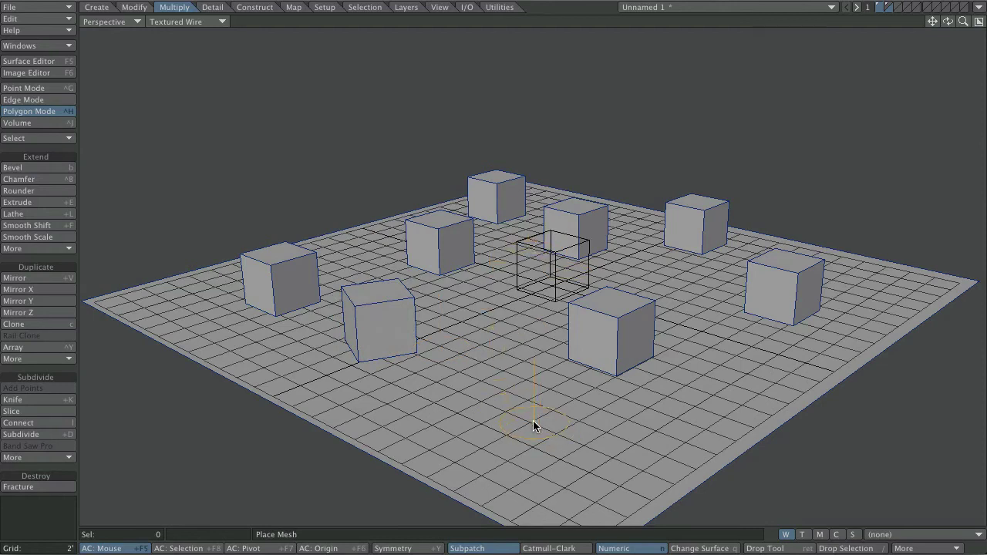
pyautogui.moveTo(533, 421); pyautogui.dragTo(591, 410)
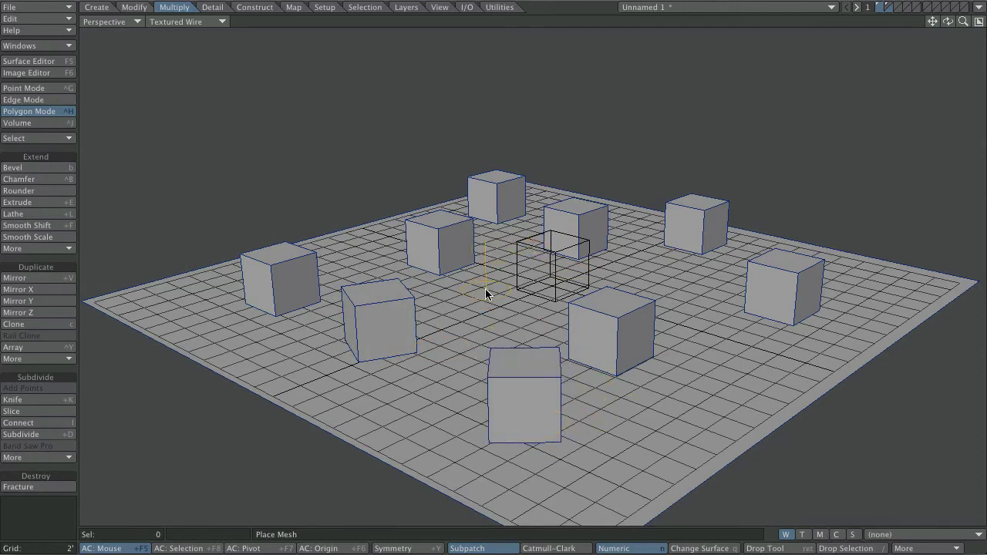
# Step: Place six more rotated cubes at varied scales on the ground, including a very large one near the middle and two small ones
pyautogui.moveTo(502, 304); pyautogui.dragTo(600, 126)
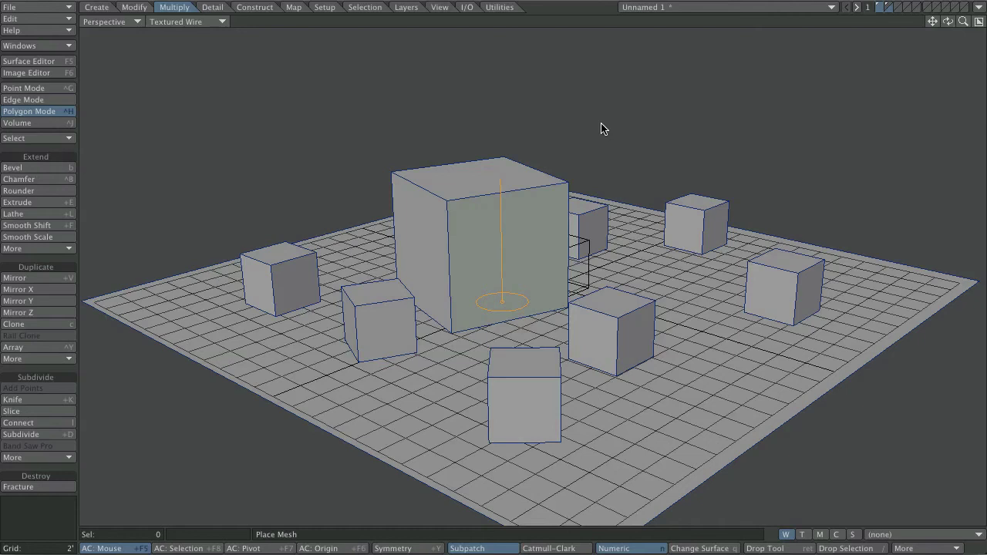
pyautogui.moveTo(747, 353); pyautogui.dragTo(891, 478)
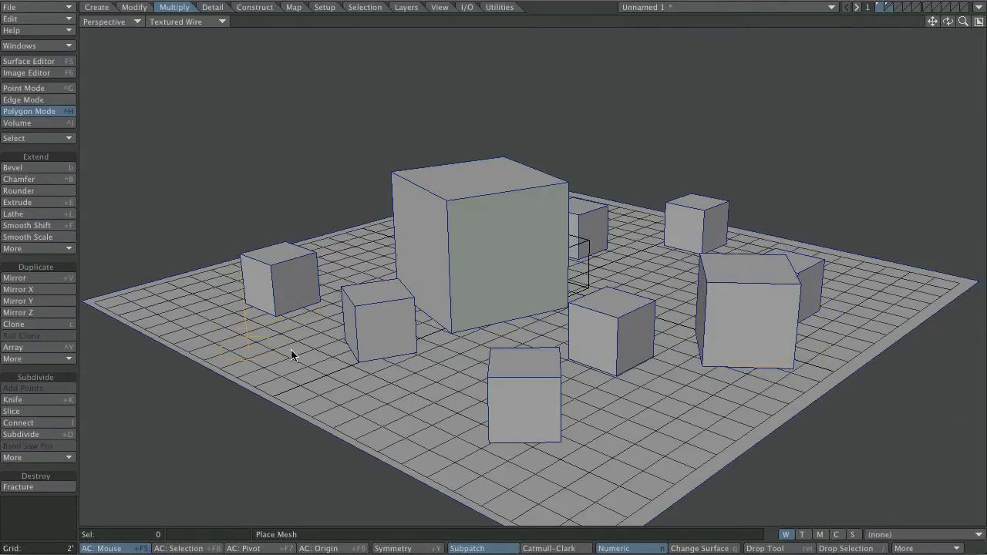
pyautogui.moveTo(278, 355); pyautogui.dragTo(198, 473)
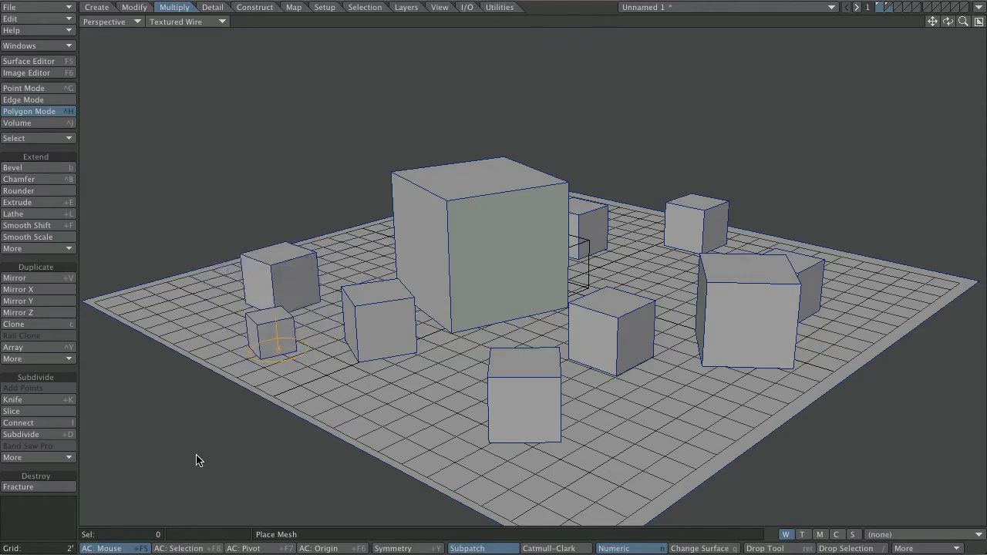
pyautogui.moveTo(432, 369)
pyautogui.mouseDown()
pyautogui.moveTo(440, 346)
pyautogui.moveTo(512, 348)
pyautogui.moveTo(567, 258)
pyautogui.moveTo(470, 363)
pyautogui.moveTo(434, 375)
pyautogui.moveTo(449, 368)
pyautogui.mouseUp()
pyautogui.moveTo(428, 434); pyautogui.dragTo(467, 379)
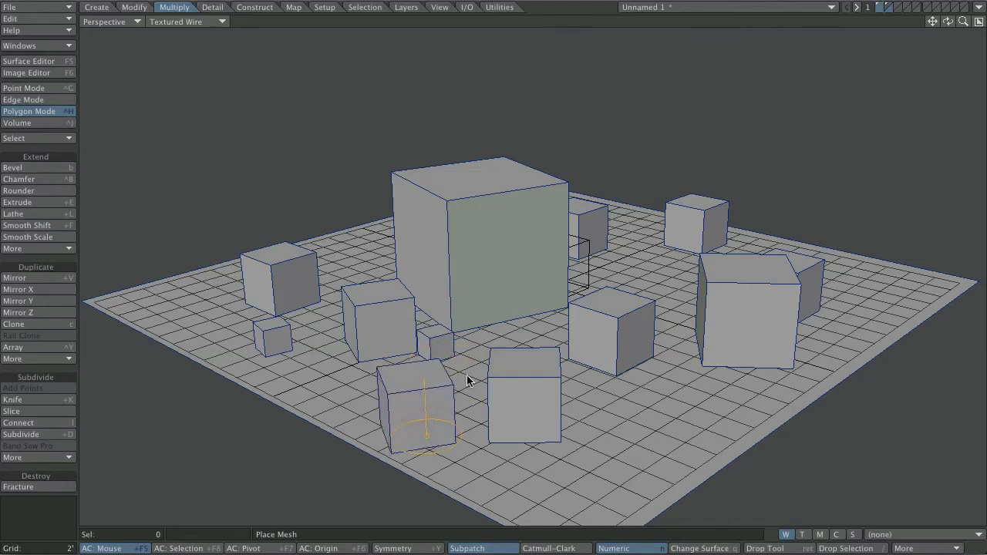
pyautogui.click(599, 460)
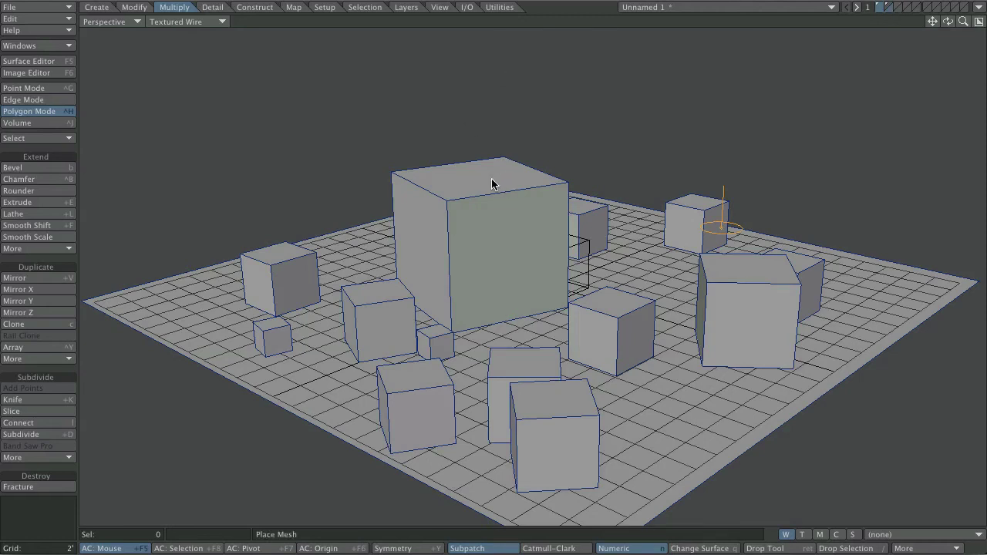
# Step: Make the empty third layer the foreground and the ground layer with its scattered cubes the background
pyautogui.click(889, 7)
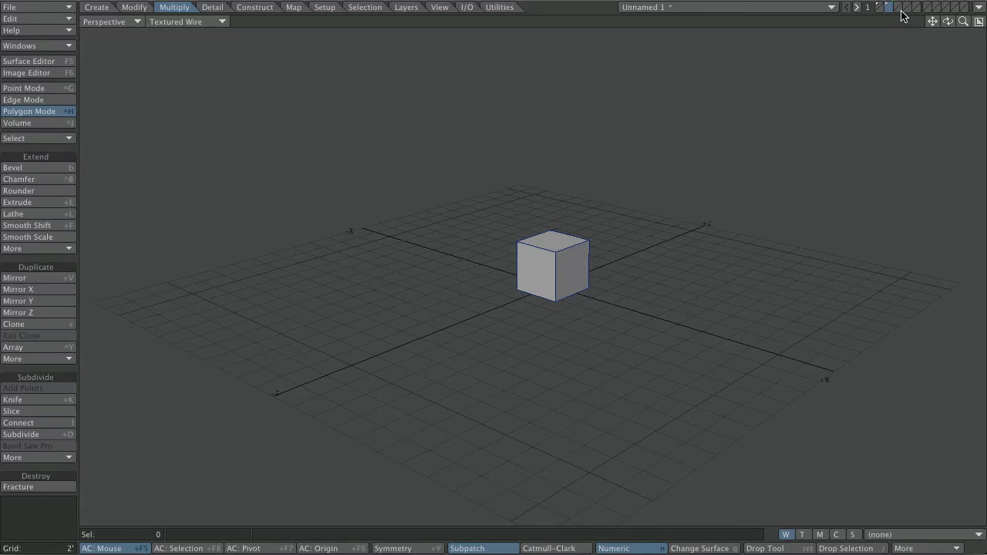
pyautogui.click(899, 6)
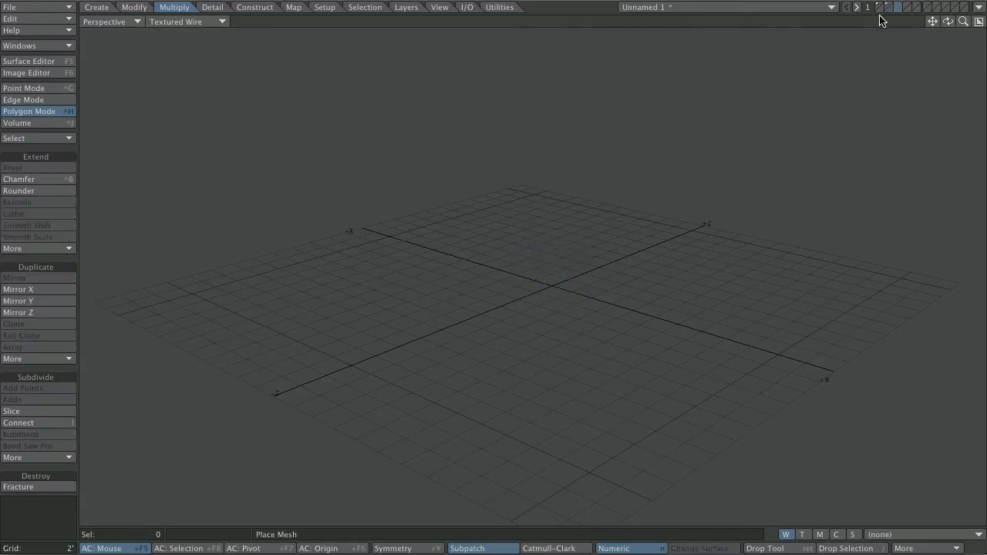
pyautogui.click(882, 14)
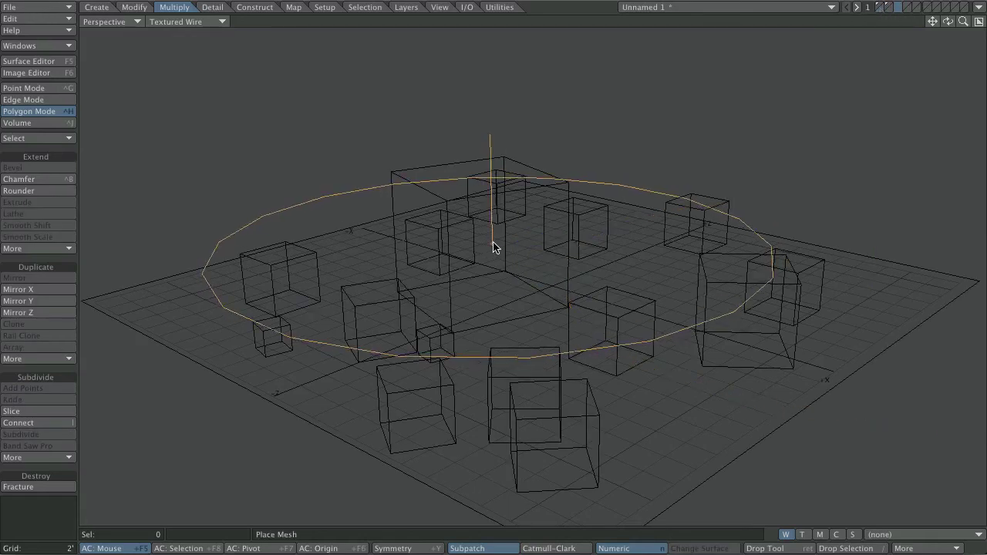
# Step: Create a ball about 8'8" wide and 9' tall, and move it up so it rests on the ground level
pyautogui.click(98, 7)
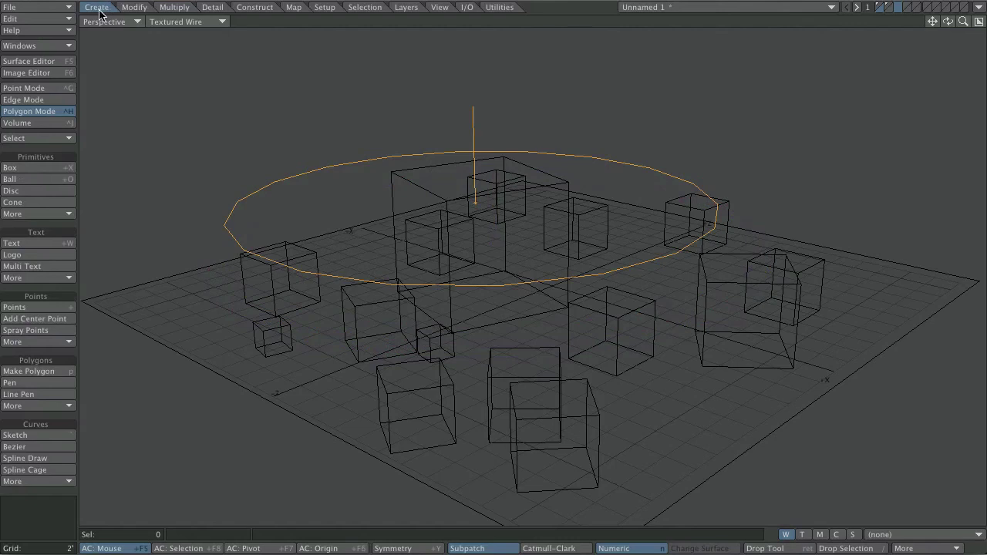
pyautogui.click(39, 179)
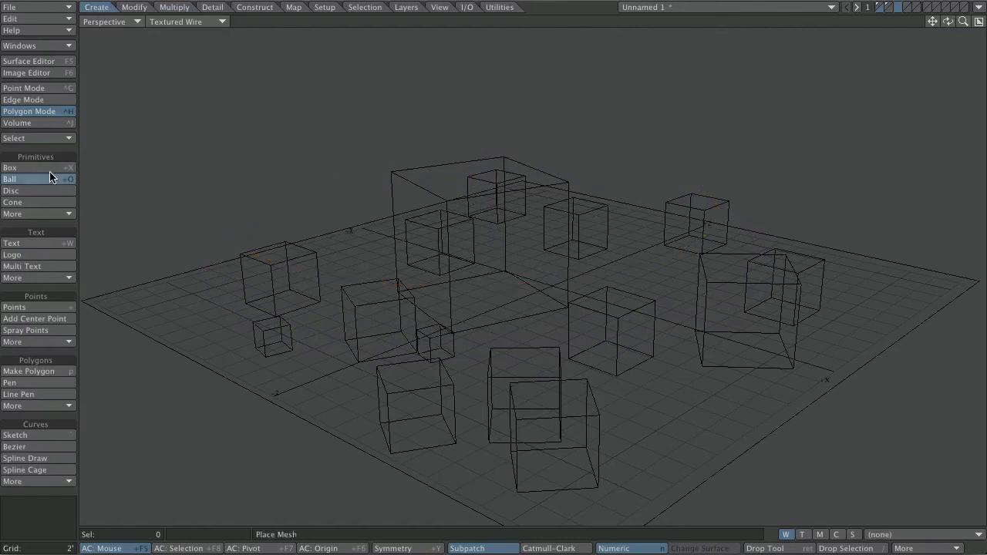
pyautogui.click(979, 23)
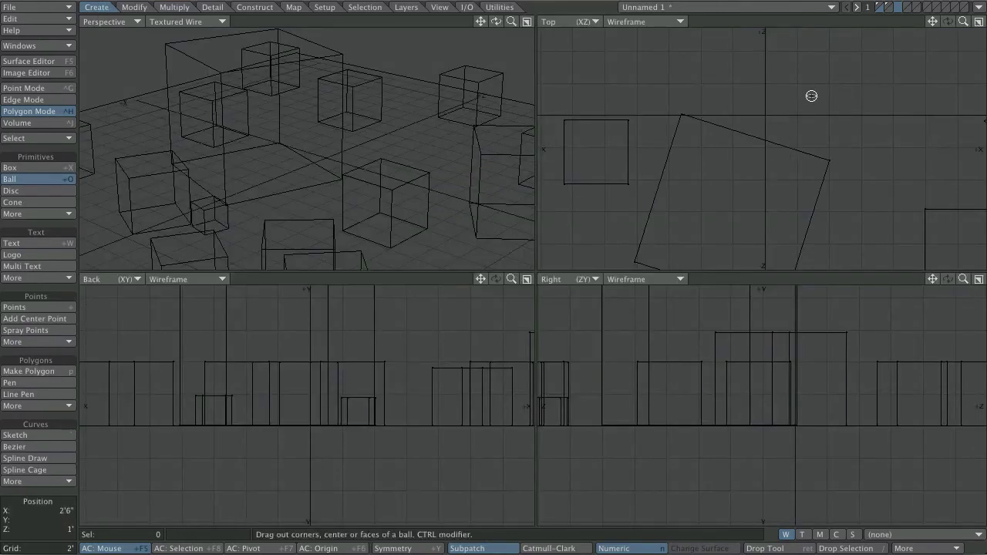
pyautogui.moveTo(810, 97); pyautogui.dragTo(879, 30)
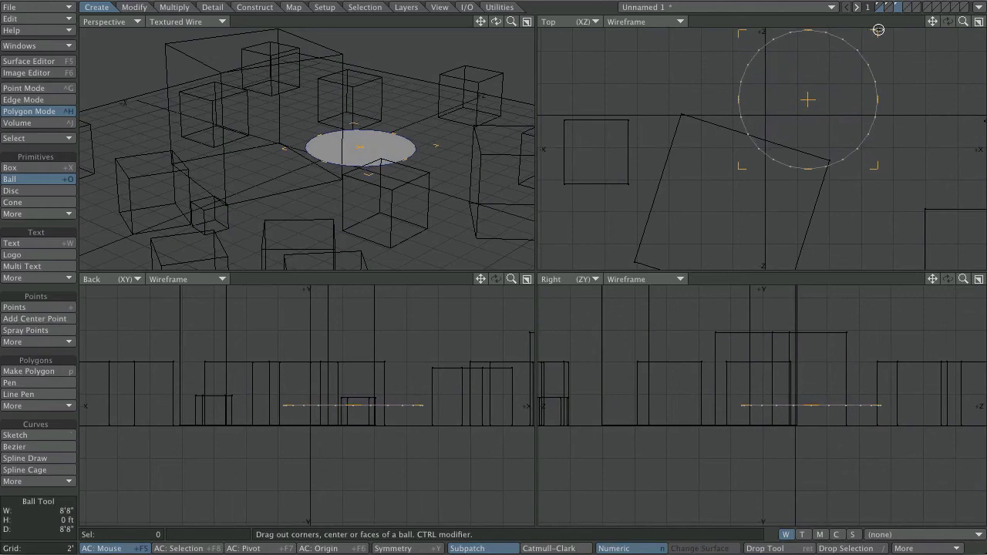
pyautogui.moveTo(838, 315)
pyautogui.mouseDown()
pyautogui.moveTo(816, 335)
pyautogui.moveTo(819, 323)
pyautogui.moveTo(822, 352)
pyautogui.moveTo(830, 332)
pyautogui.mouseUp()
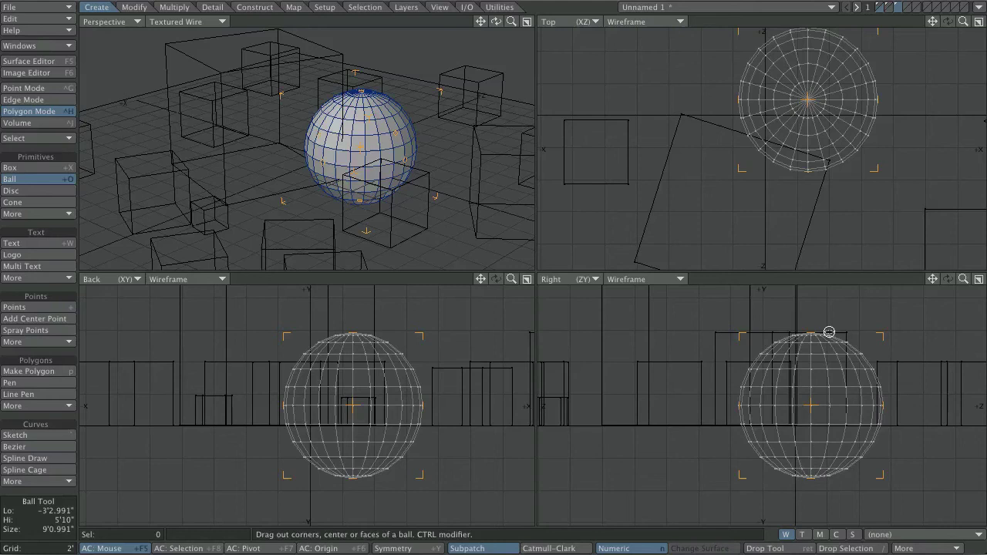
pyautogui.press('space')
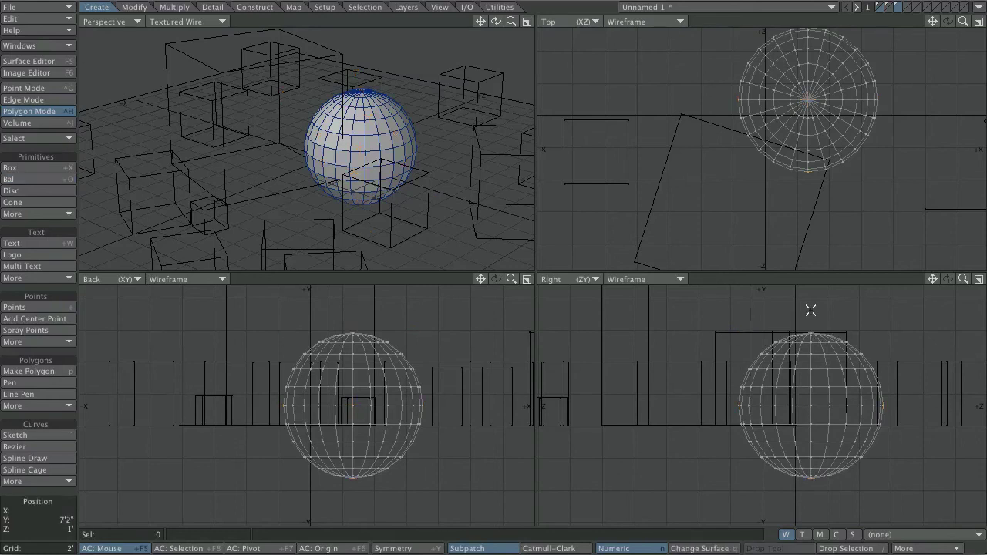
pyautogui.press('t')
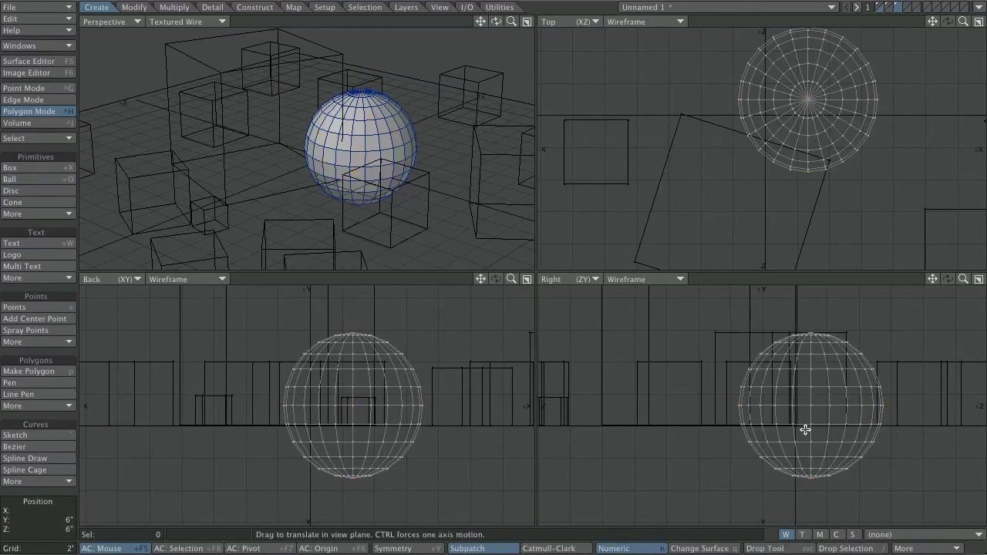
pyautogui.moveTo(807, 427); pyautogui.dragTo(807, 375)
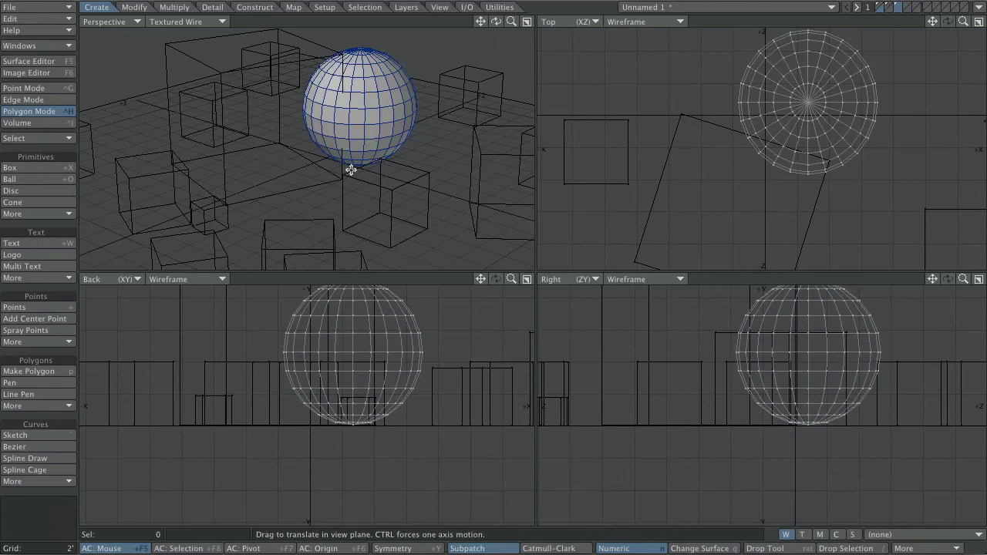
# Step: Make the ground layer the foreground and the ball layer the background, with the Perspective view maximized
pyautogui.click(884, 6)
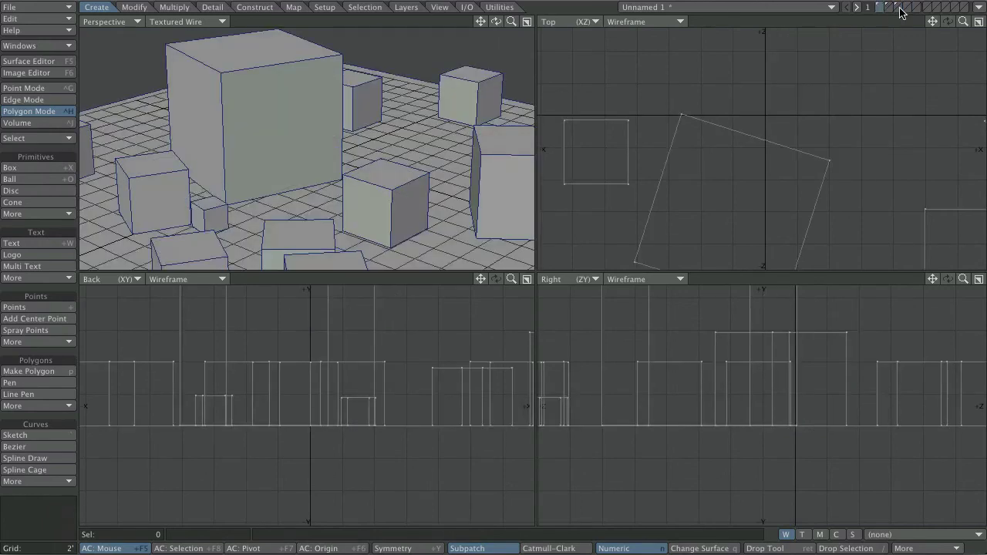
pyautogui.click(903, 11)
pyautogui.click(526, 22)
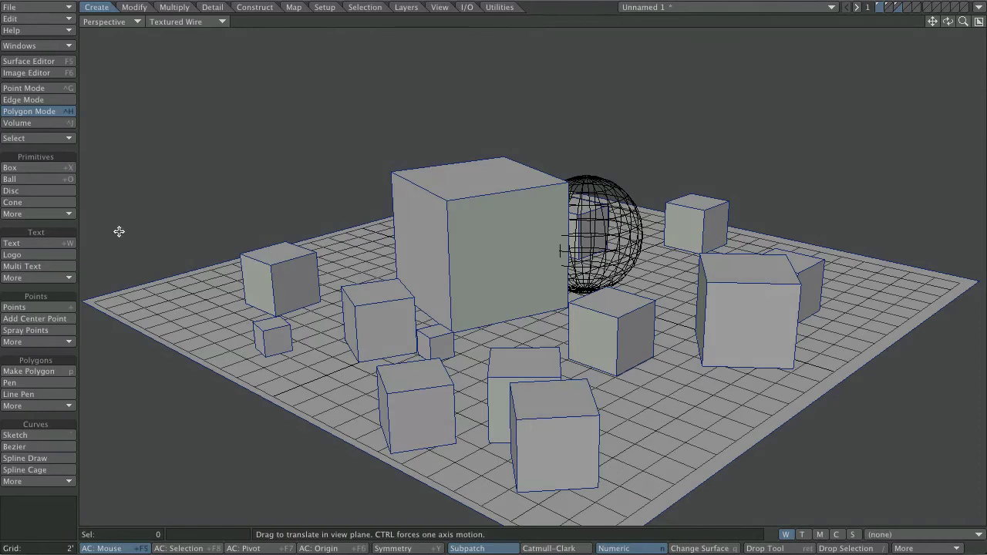
# Step: Start Place Mesh and place a scaled-down ball and a tiny one on the ground near its front right edge
pyautogui.click(174, 7)
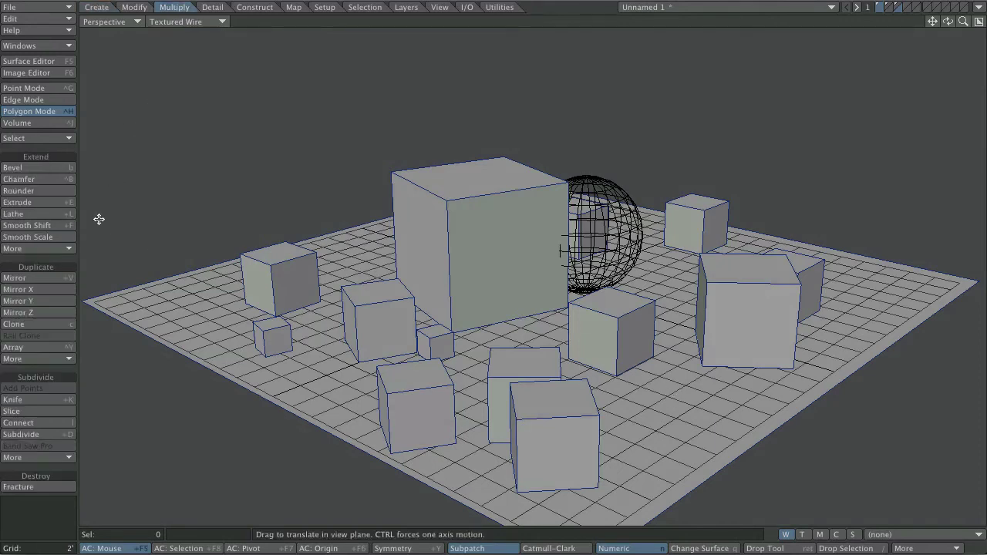
pyautogui.click(54, 360)
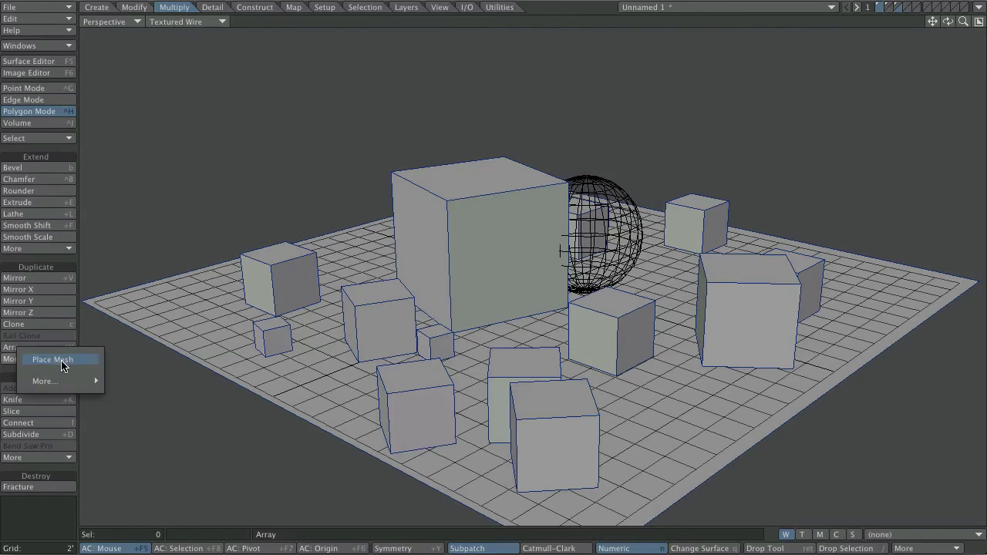
pyautogui.click(61, 360)
pyautogui.click(675, 396)
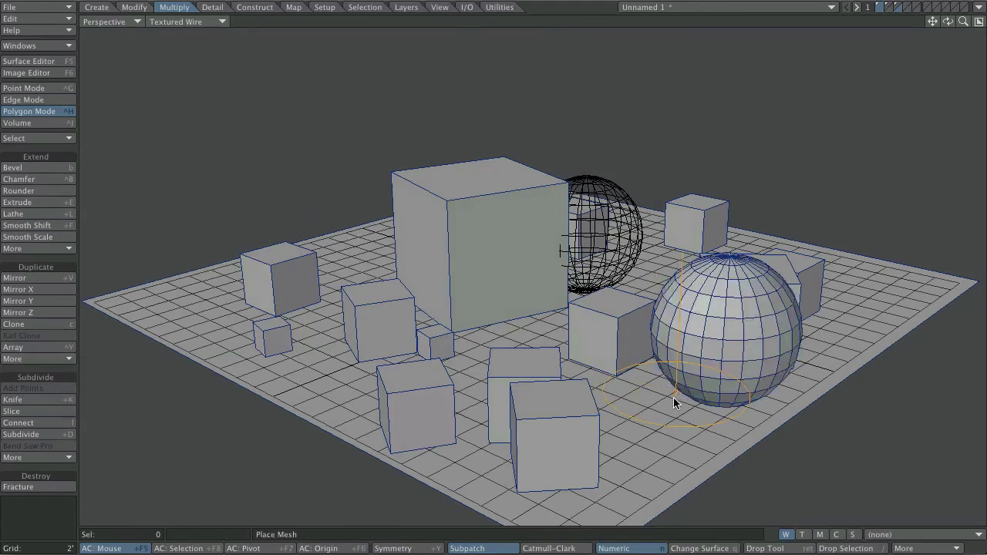
pyautogui.moveTo(675, 401); pyautogui.dragTo(645, 444)
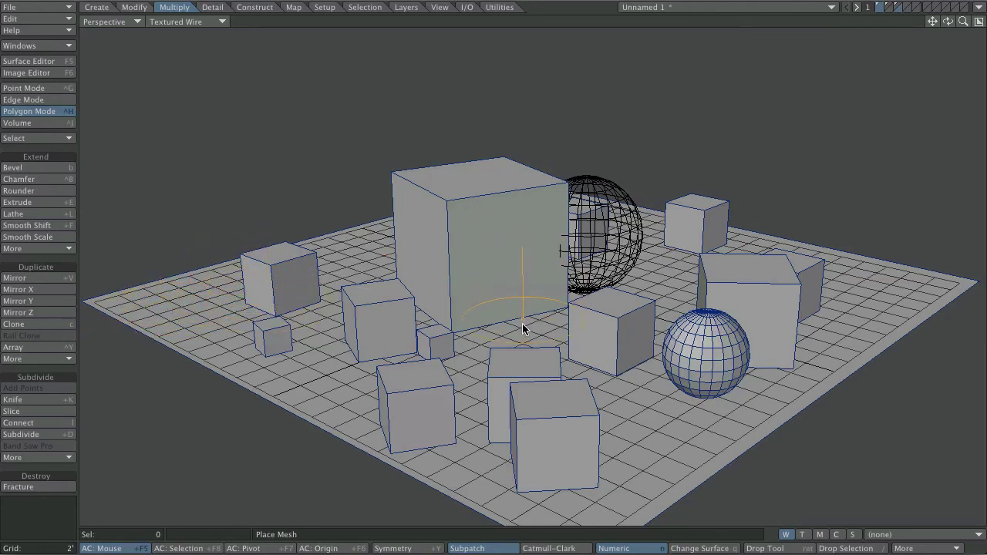
pyautogui.moveTo(665, 432); pyautogui.dragTo(618, 483)
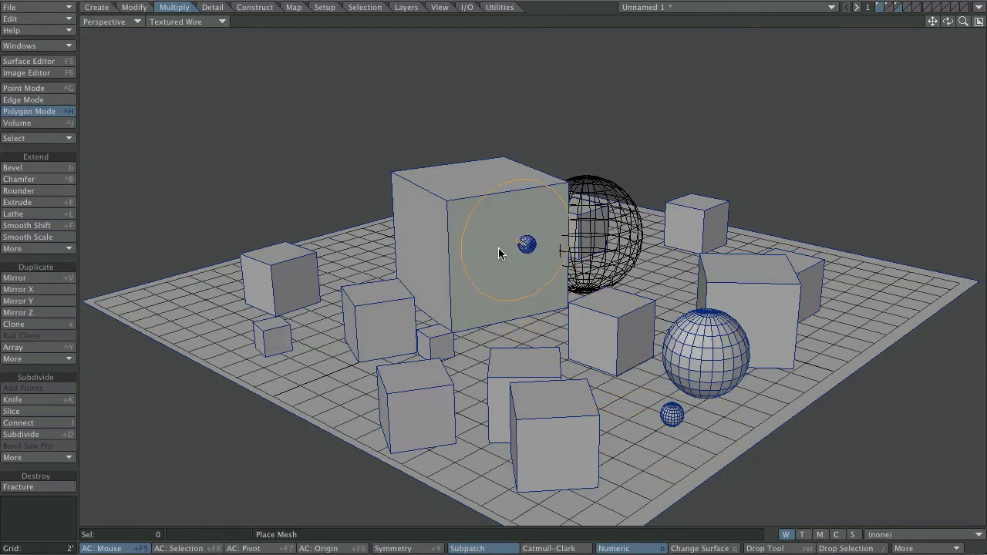
# Step: Place balls of varied sizes on the large cube's top and two sides, on a smaller cube's top, and near the ground's left corner
pyautogui.moveTo(499, 247); pyautogui.dragTo(571, 193)
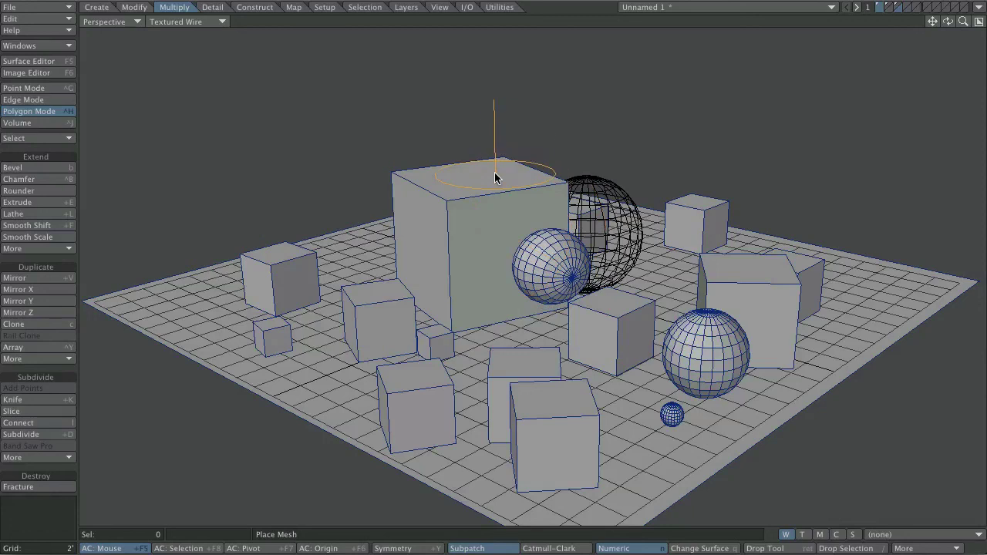
pyautogui.moveTo(495, 172); pyautogui.dragTo(536, 142)
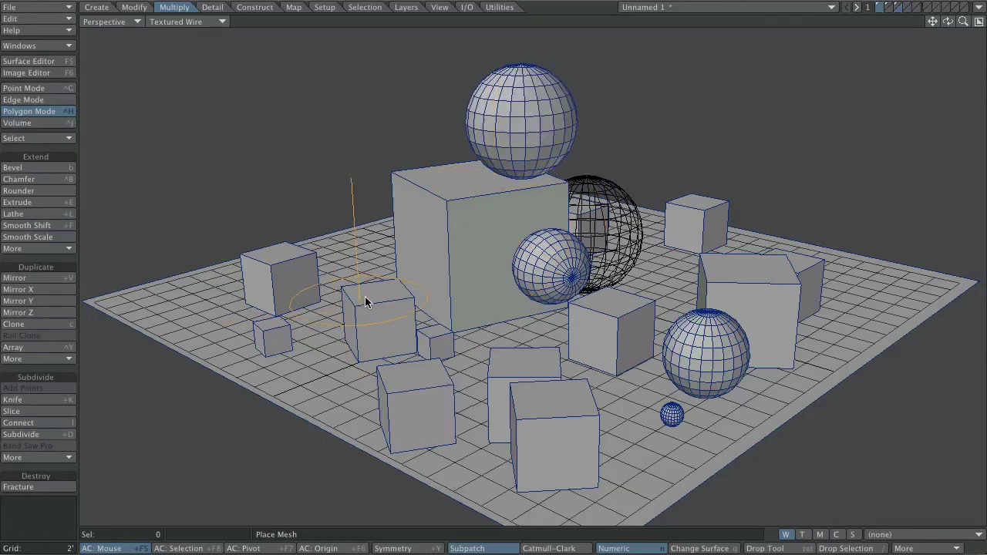
pyautogui.moveTo(370, 297)
pyautogui.mouseDown()
pyautogui.moveTo(384, 274)
pyautogui.moveTo(424, 282)
pyautogui.moveTo(373, 302)
pyautogui.mouseUp()
pyautogui.moveTo(364, 233); pyautogui.dragTo(434, 165)
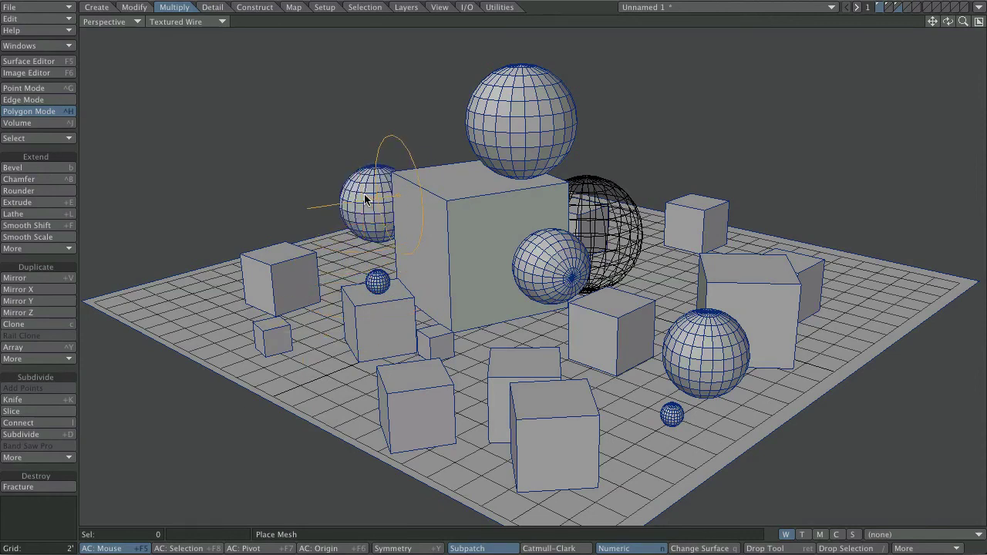
pyautogui.moveTo(207, 306)
pyautogui.mouseDown()
pyautogui.moveTo(220, 293)
pyautogui.moveTo(184, 326)
pyautogui.moveTo(199, 311)
pyautogui.mouseUp()
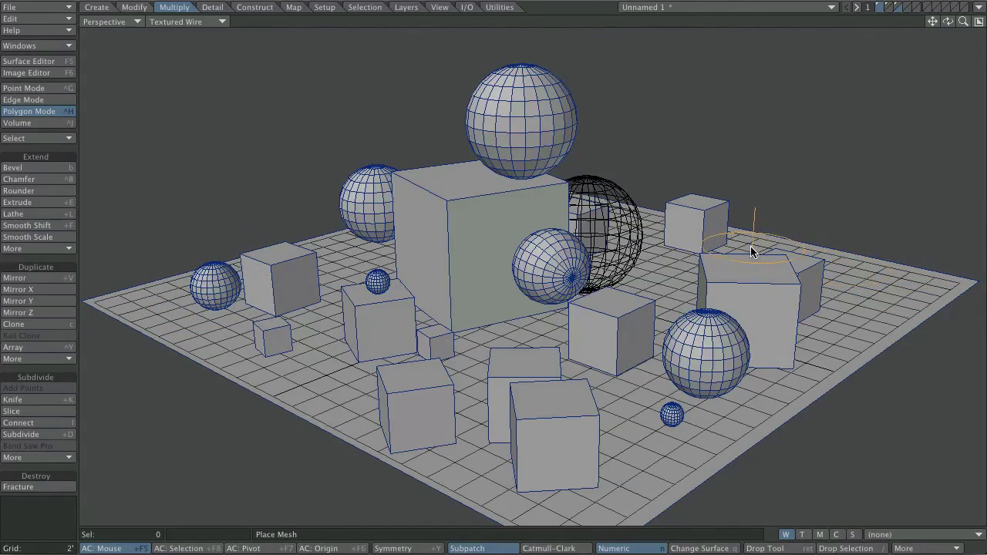
# Step: From the opposite side of the scene, place two more balls on the ground and a small one against a cube's side face
pyautogui.keyDown('alt'); pyautogui.moveTo(675, 276); pyautogui.dragTo(317, 251); pyautogui.keyUp('alt')
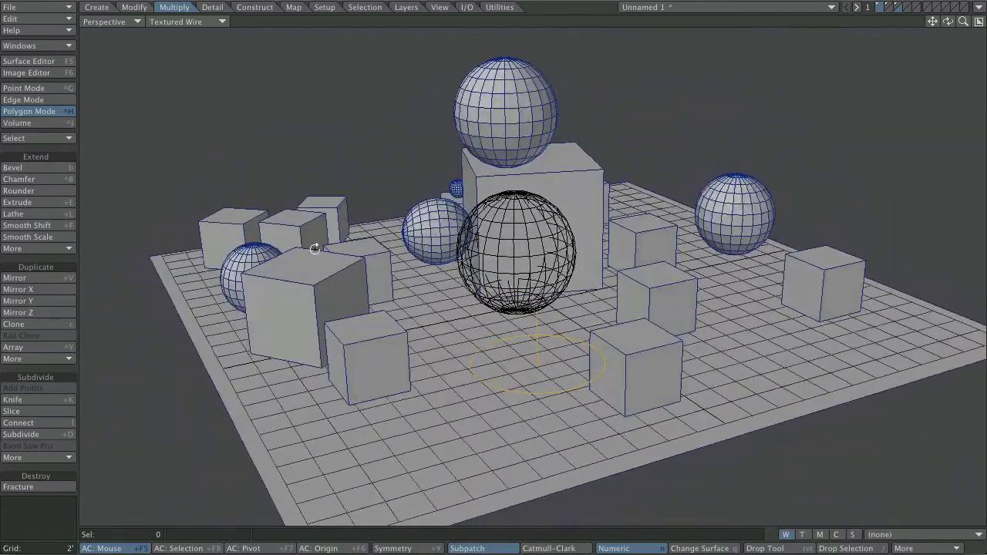
pyautogui.moveTo(499, 383); pyautogui.dragTo(530, 335)
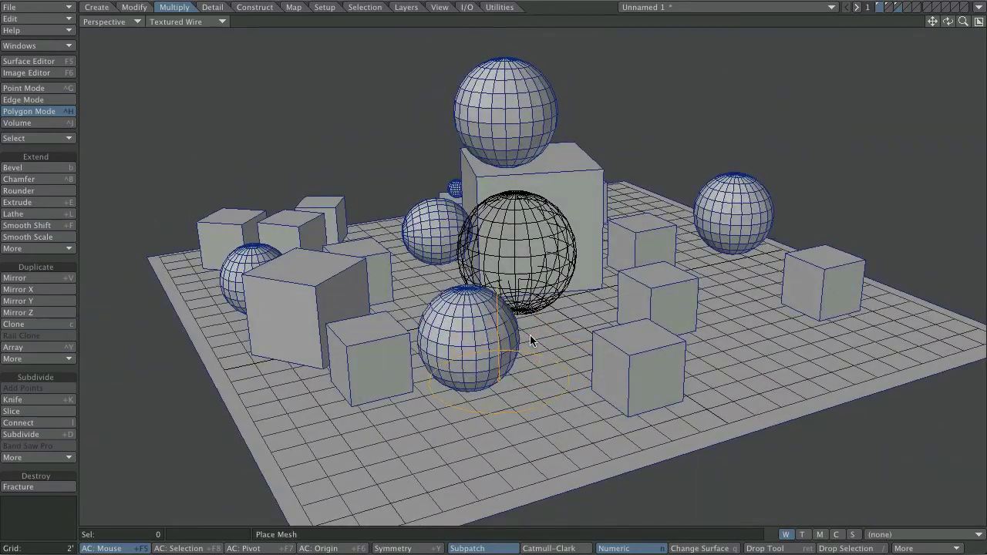
pyautogui.click(808, 284)
pyautogui.moveTo(808, 283); pyautogui.dragTo(768, 344)
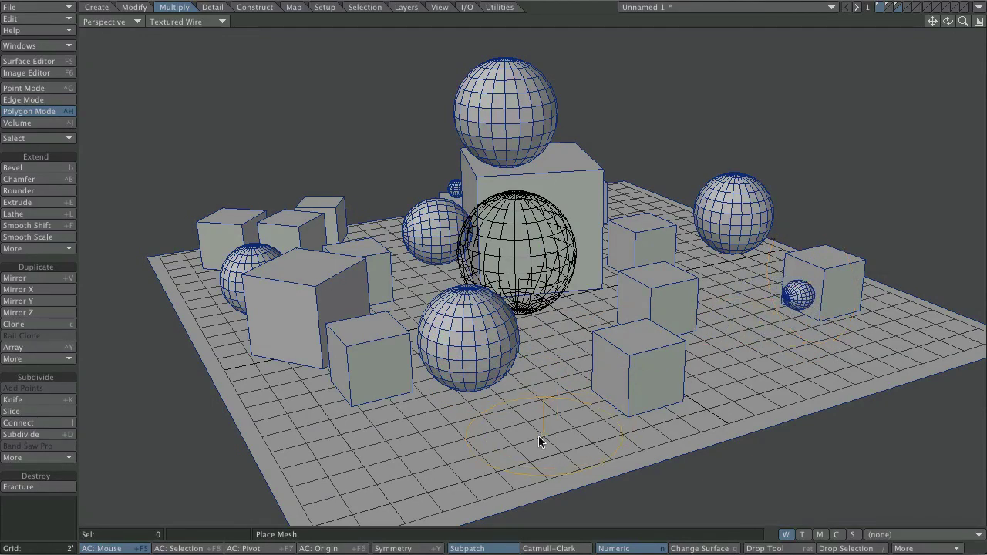
pyautogui.moveTo(540, 439); pyautogui.dragTo(562, 401)
pyautogui.keyDown('alt'); pyautogui.moveTo(473, 330); pyautogui.dragTo(740, 309); pyautogui.keyUp('alt')
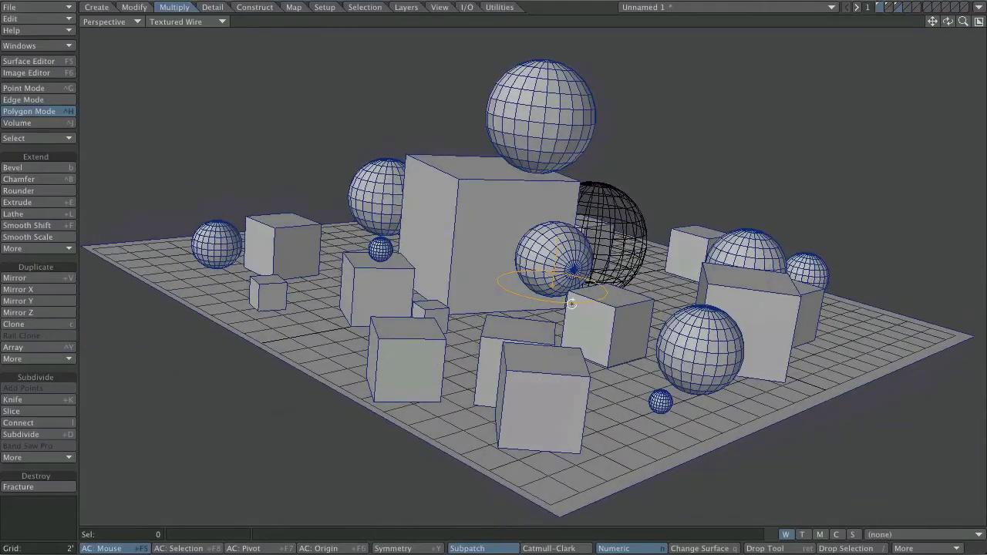
pyautogui.keyDown('alt'); pyautogui.moveTo(572, 304); pyautogui.dragTo(547, 313); pyautogui.keyUp('alt')
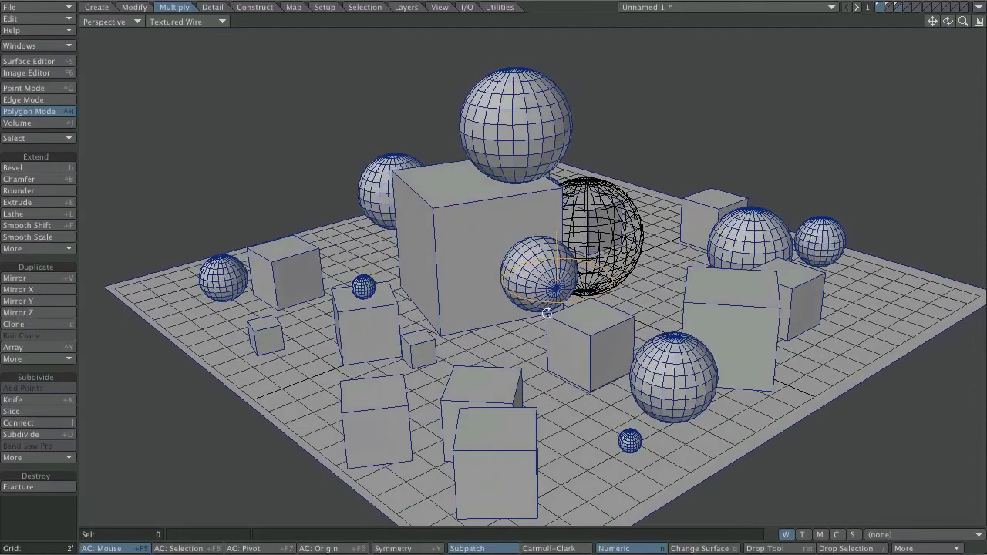
pyautogui.scroll(-3, 593, 296)
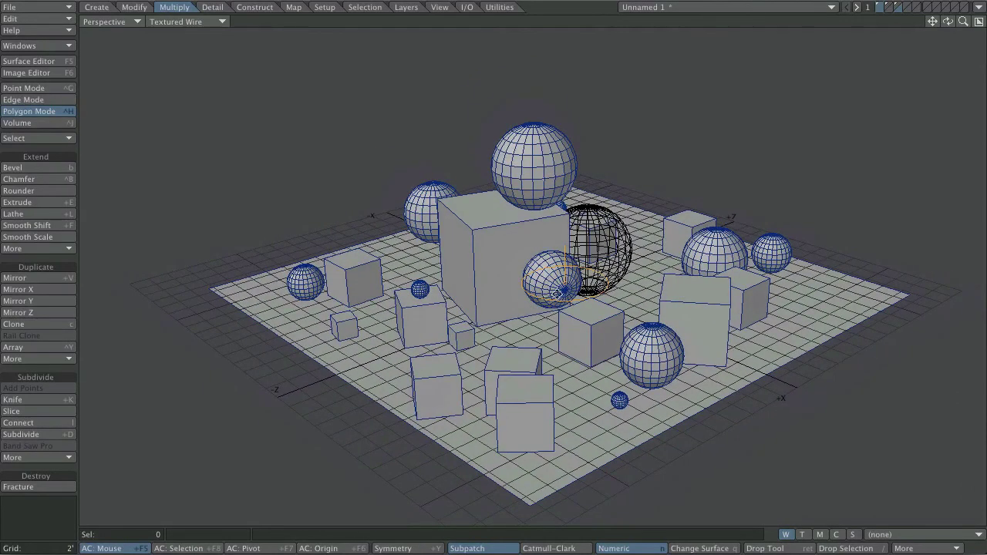
pyautogui.keyDown('alt'); pyautogui.keyDown('shift'); pyautogui.moveTo(558, 293); pyautogui.dragTo(538, 283); pyautogui.keyUp('shift'); pyautogui.keyUp('alt')
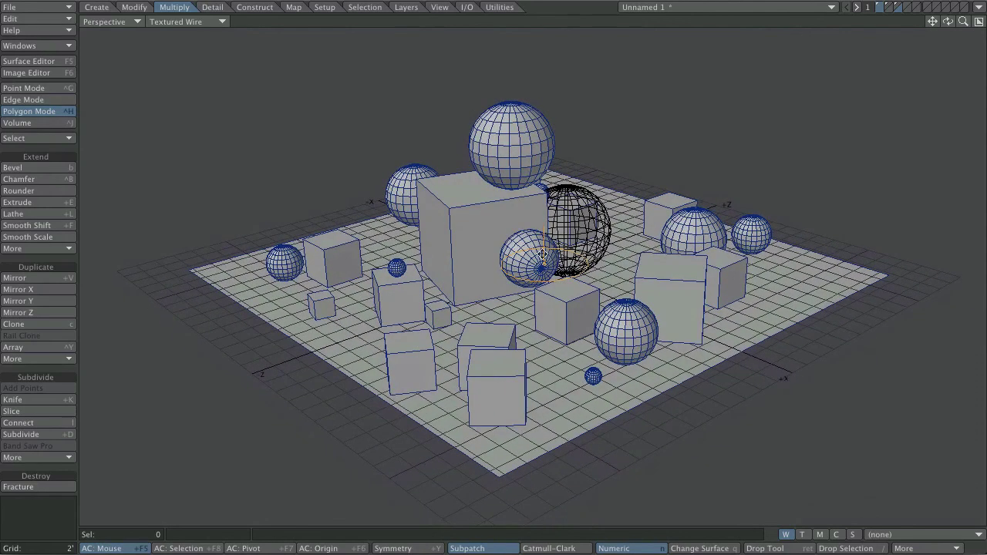